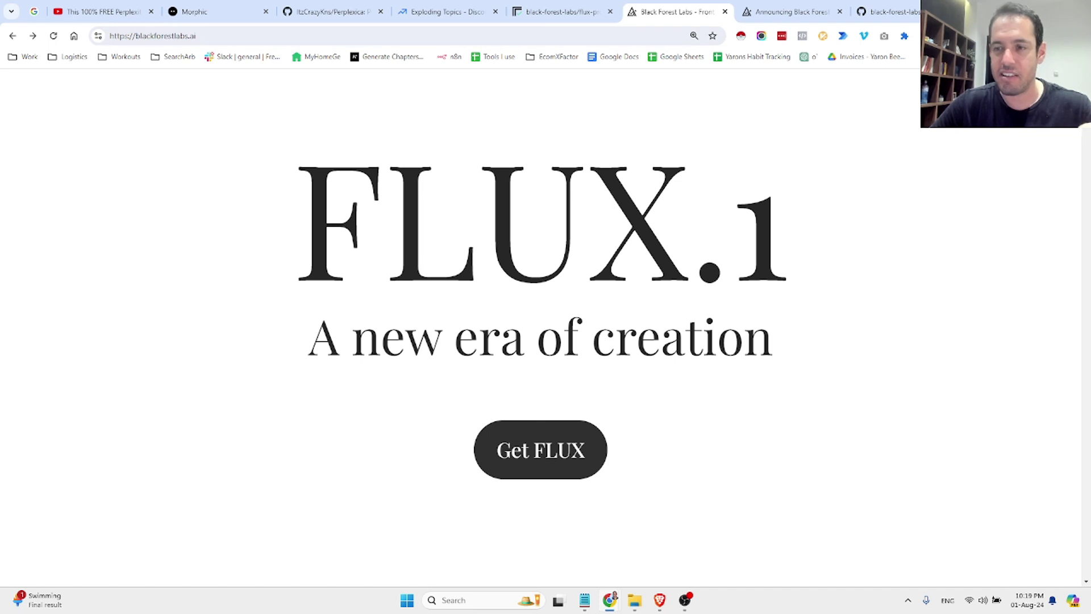
Step: Scroll down the blackforestlabs.ai homepage past the FLUX.1 heading and Get FLUX button
{"action": "scroll", "coordinate": [1086, 128], "scroll_direction": "down", "scroll_amount": 5}
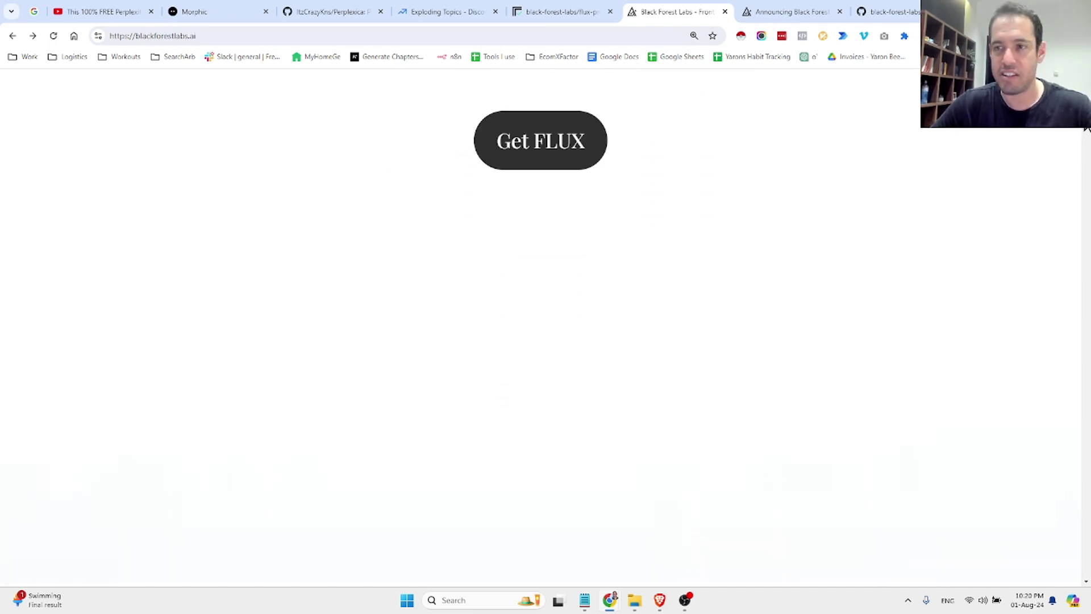
{"action": "scroll", "coordinate": [1086, 128], "scroll_direction": "down", "scroll_amount": 3}
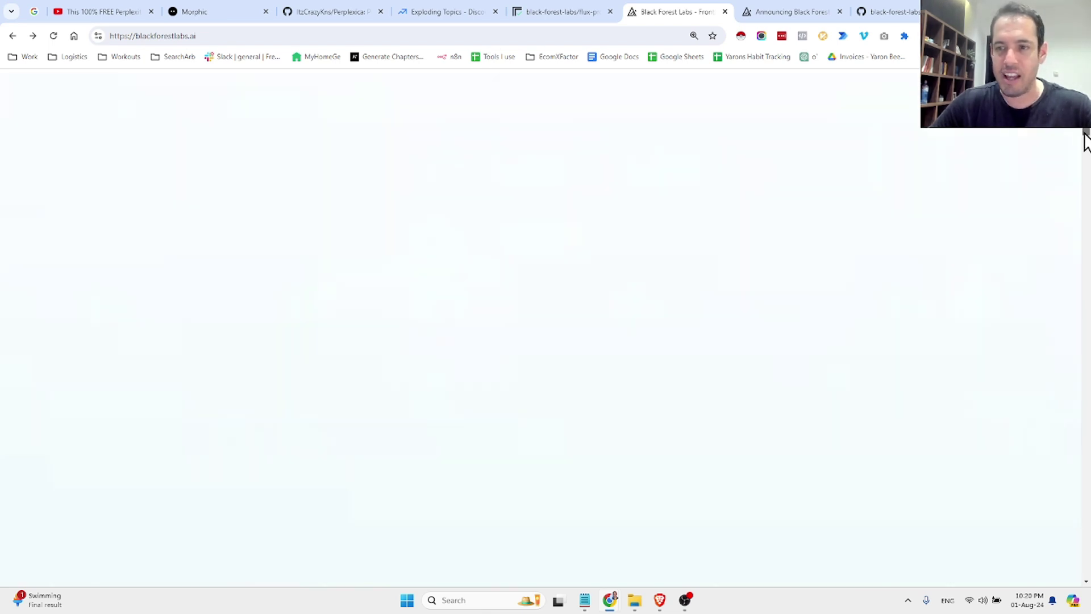
Step: Scroll through the homepage sample images down to the robot chalking a poem about AI art
{"action": "left_click_drag", "start_coordinate": [1084, 137], "coordinate": [1084, 152]}
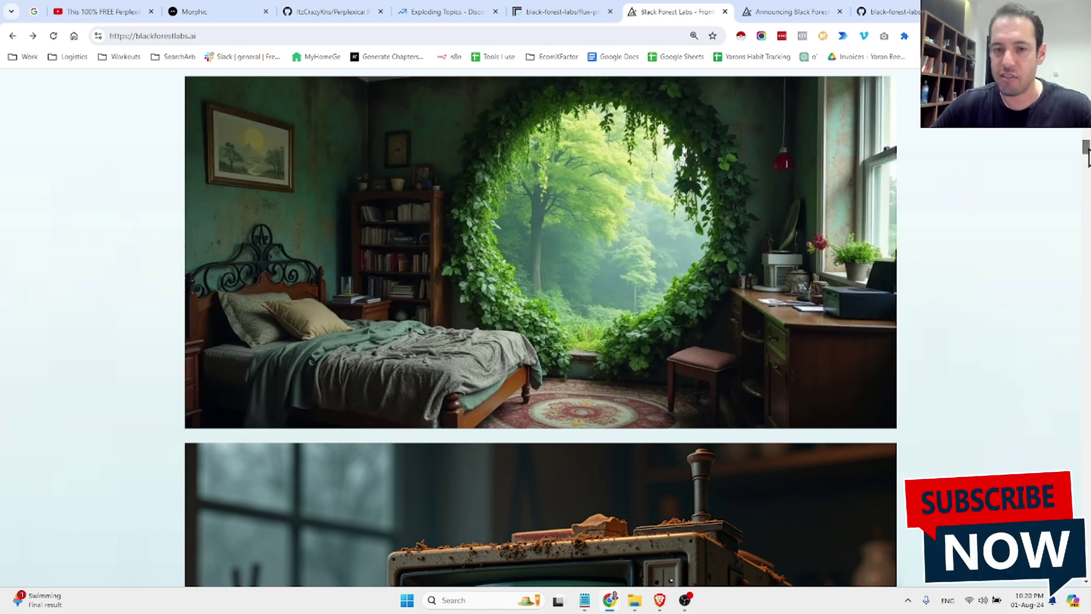
{"action": "left_click_drag", "start_coordinate": [1086, 149], "coordinate": [1078, 428]}
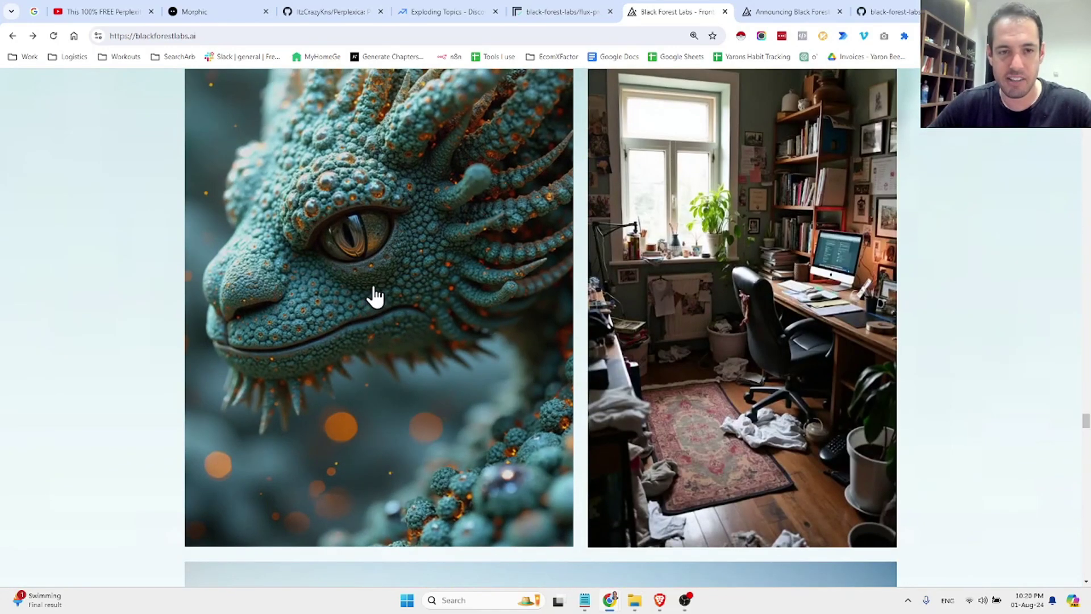
{"action": "mouse_move", "coordinate": [1086, 433]}
{"action": "left_mouse_down"}
{"action": "mouse_move", "coordinate": [1086, 465]}
{"action": "mouse_move", "coordinate": [1086, 452]}
{"action": "left_mouse_up"}
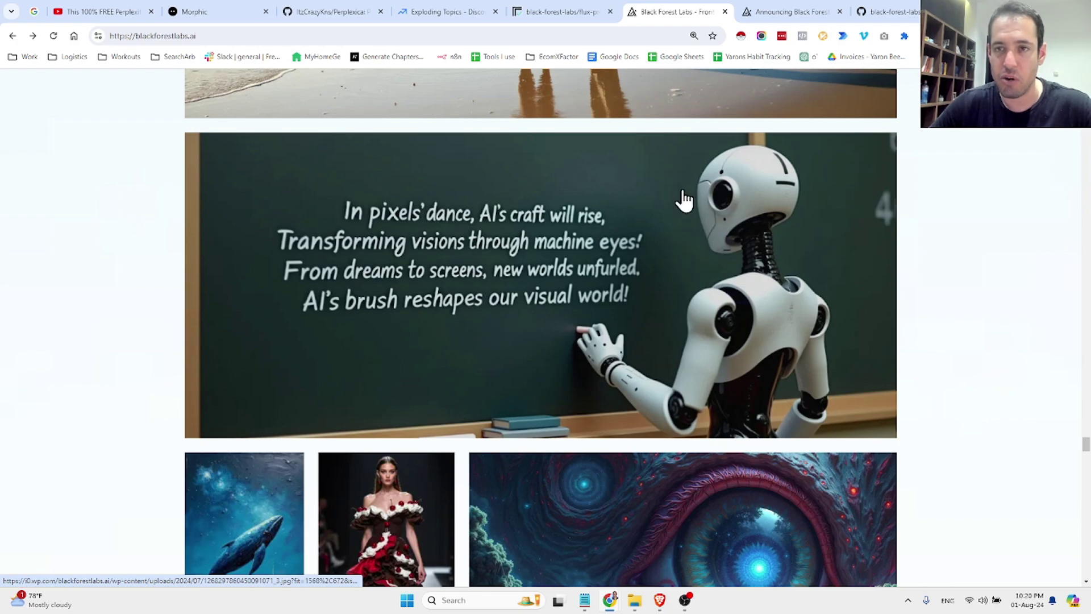
Step: Open the Announcing Black Forest Labs post and zoom out to fit the FLUX.1 ELO chart
{"action": "left_click", "coordinate": [773, 16]}
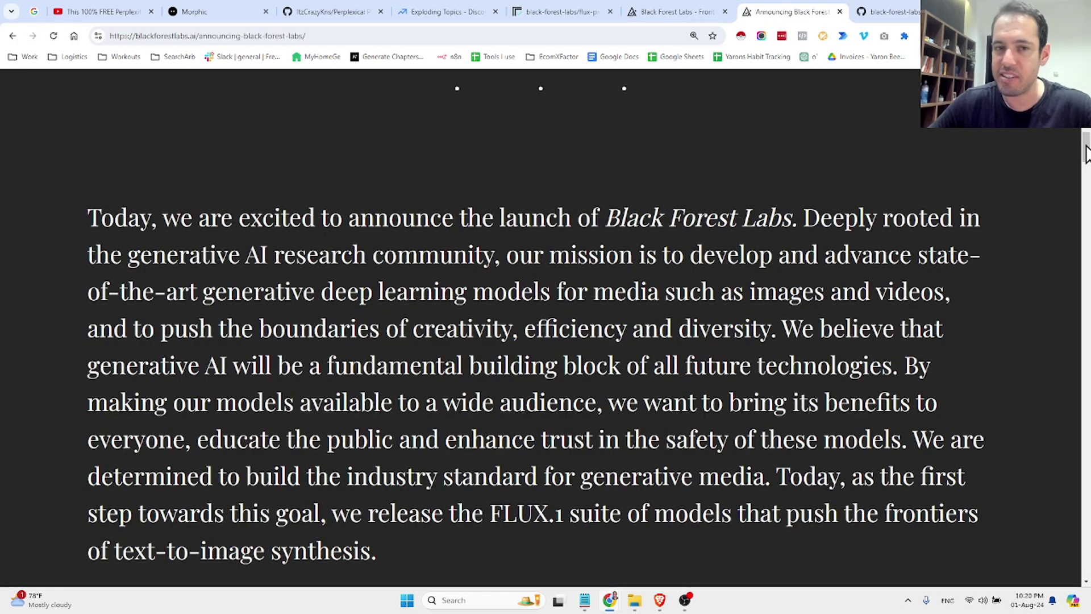
{"action": "left_click_drag", "start_coordinate": [1082, 161], "coordinate": [1087, 287]}
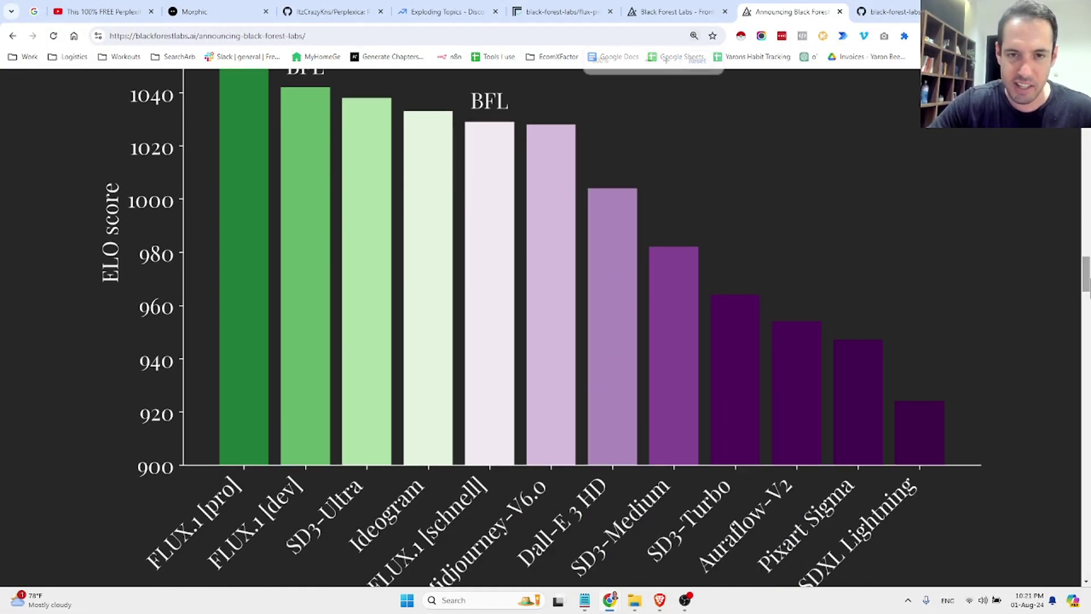
{"action": "key", "text": "ctrl+minus"}
{"action": "key", "text": "ctrl+minus"}
{"action": "key", "text": "ctrl+minus"}
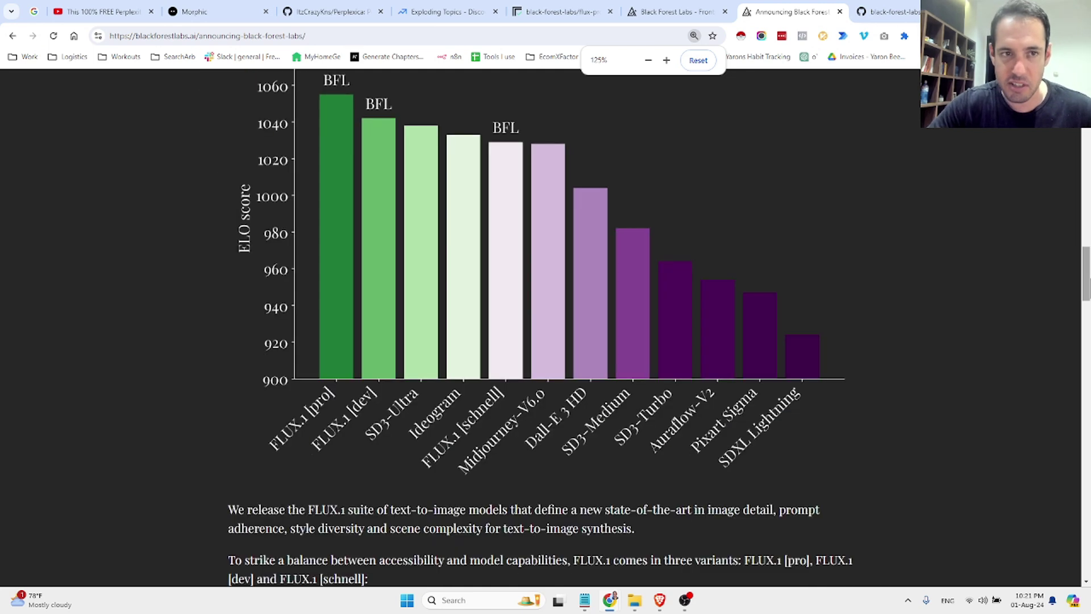
{"action": "left_click_drag", "start_coordinate": [1086, 273], "coordinate": [1086, 257]}
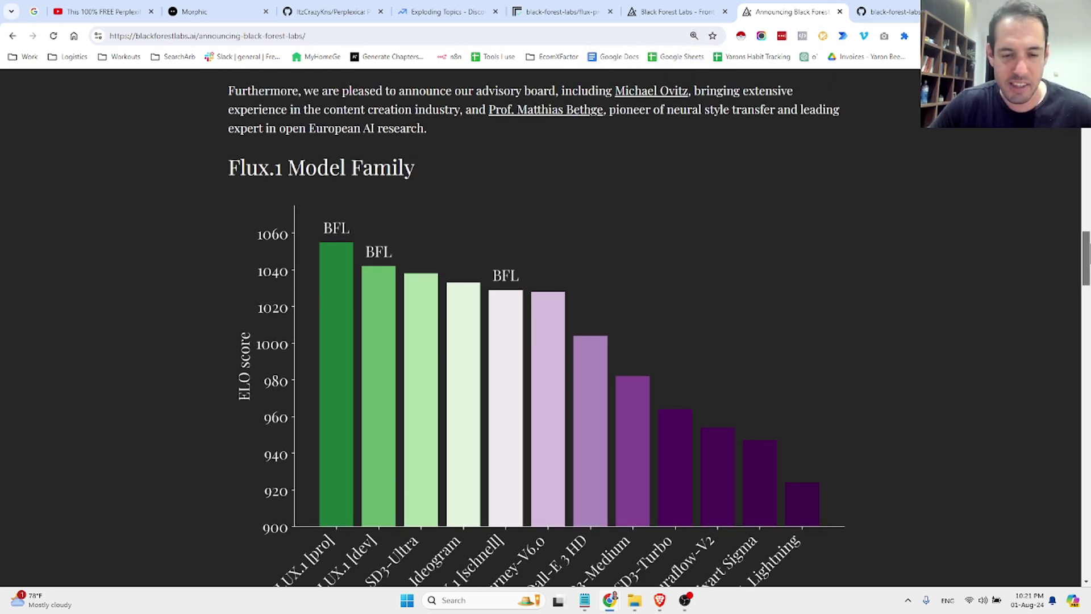
{"action": "scroll", "coordinate": [545, 327], "scroll_direction": "down", "scroll_amount": 1}
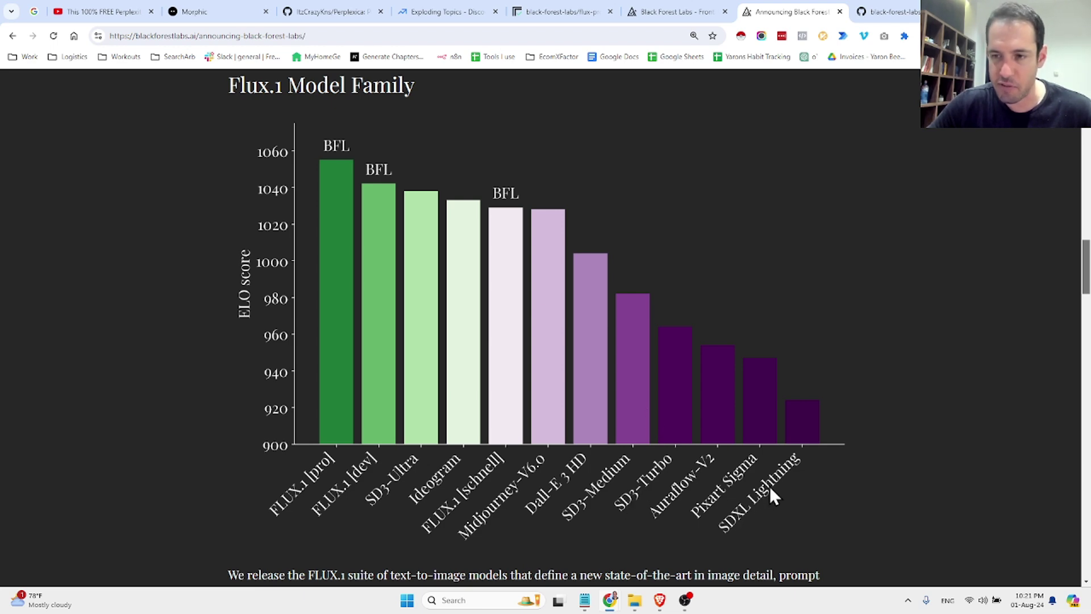
Step: Scroll past the variants list and cost chart to the radar charts, zooming in twice
{"action": "scroll", "coordinate": [793, 469], "scroll_direction": "down", "scroll_amount": 7}
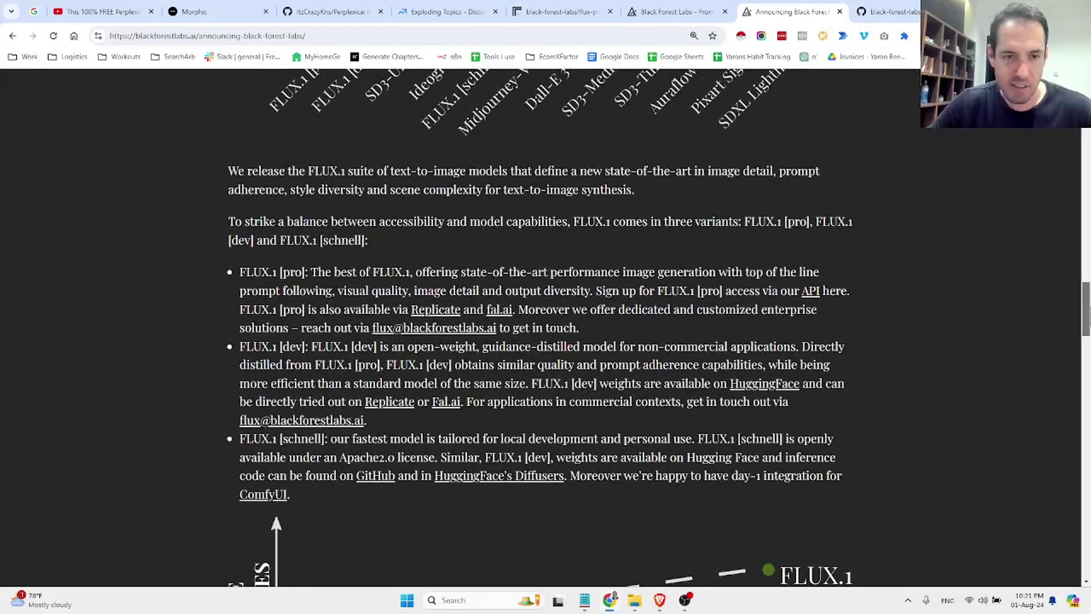
{"action": "scroll", "coordinate": [540, 327], "scroll_direction": "down", "scroll_amount": 7}
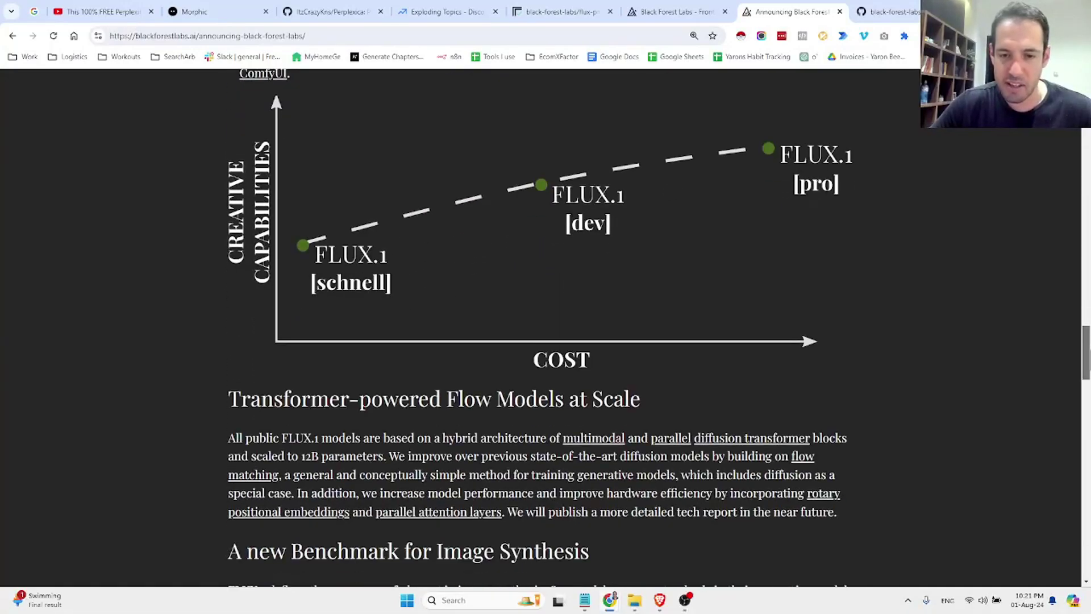
{"action": "scroll", "coordinate": [540, 327], "scroll_direction": "up", "scroll_amount": 1}
{"action": "scroll", "coordinate": [540, 328], "scroll_direction": "down", "scroll_amount": 4}
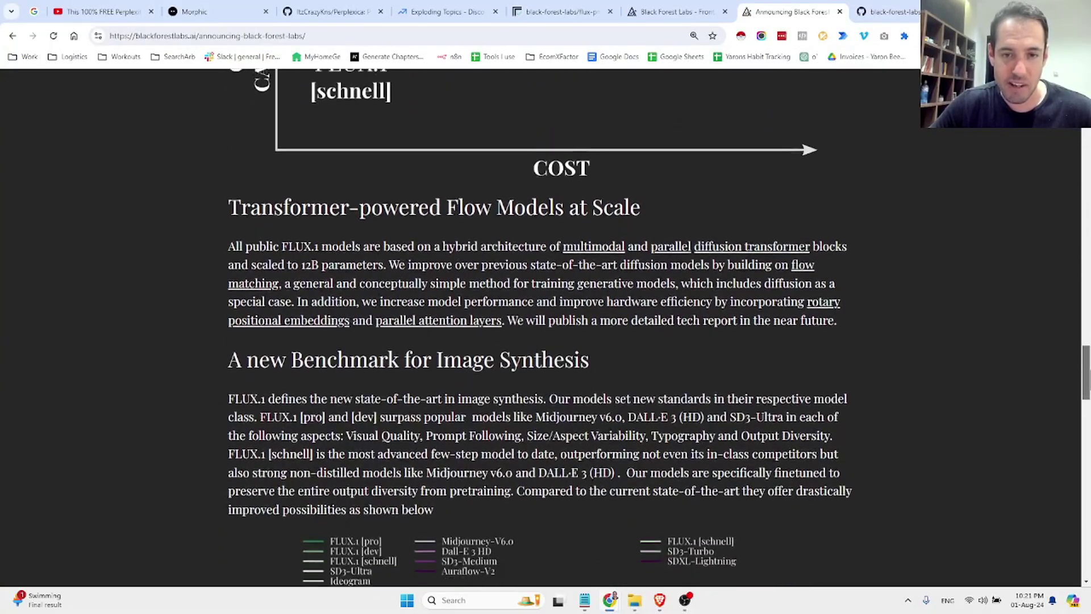
{"action": "scroll", "coordinate": [540, 327], "scroll_direction": "down", "scroll_amount": 6}
{"action": "key", "text": "ctrl+plus"}
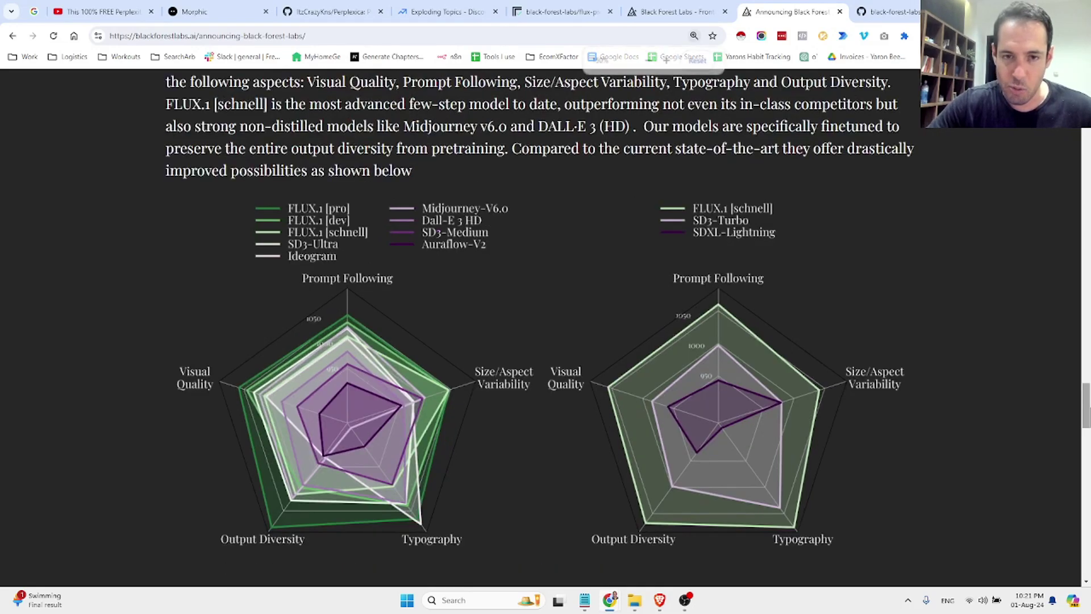
{"action": "key", "text": "ctrl+plus"}
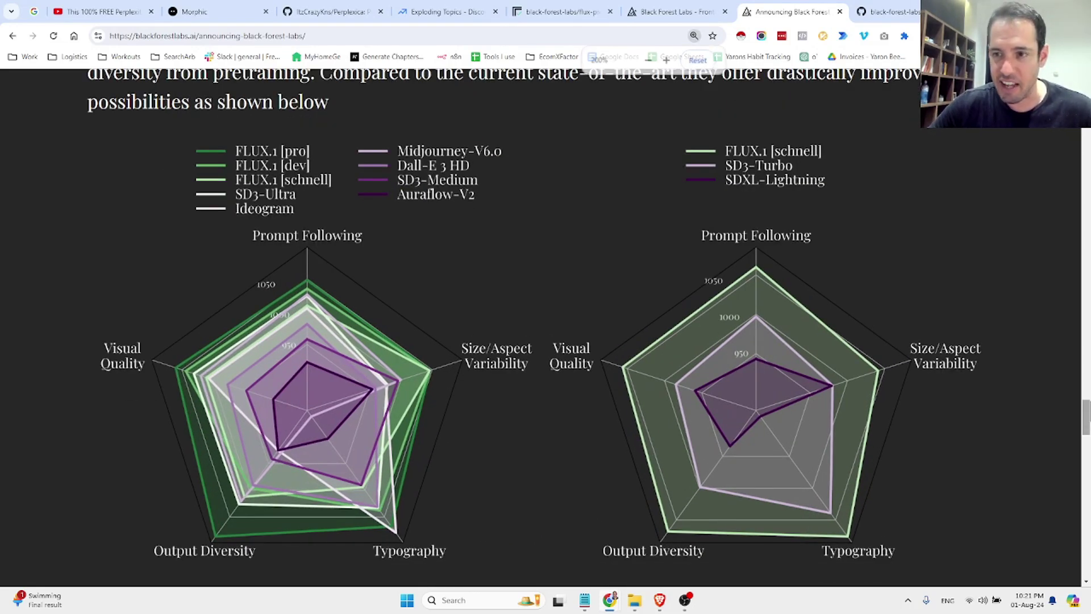
{"action": "scroll", "coordinate": [953, 418], "scroll_direction": "down", "scroll_amount": 1}
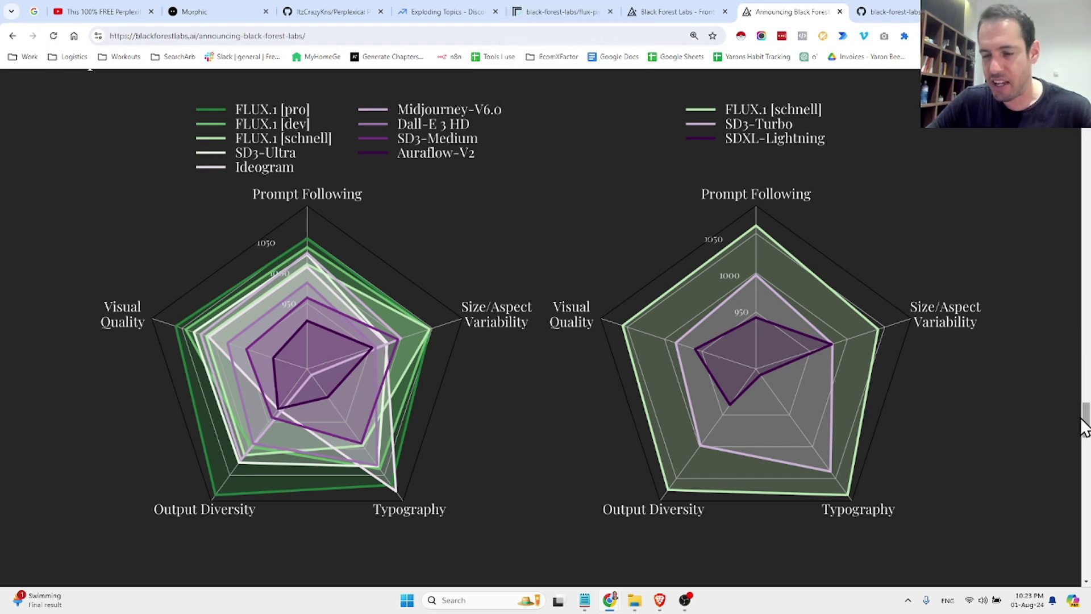
Step: Switch to the black-forest-labs/flux GitHub repository and scroll to its top
{"action": "left_click_drag", "start_coordinate": [1085, 429], "coordinate": [1086, 512]}
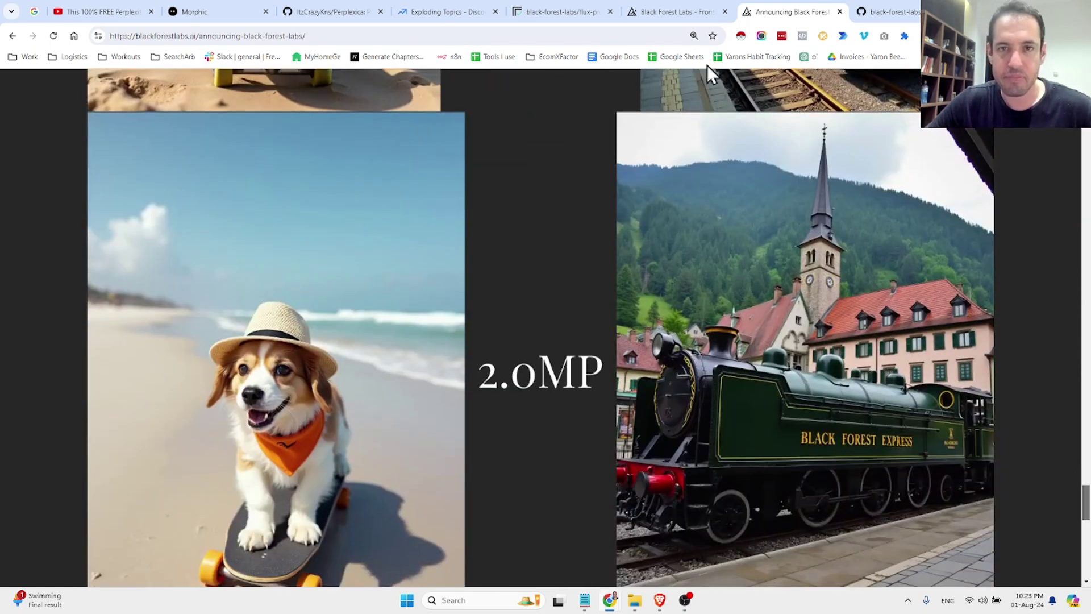
{"action": "left_click", "coordinate": [904, 10]}
{"action": "scroll", "coordinate": [731, 199], "scroll_direction": "up", "scroll_amount": 15}
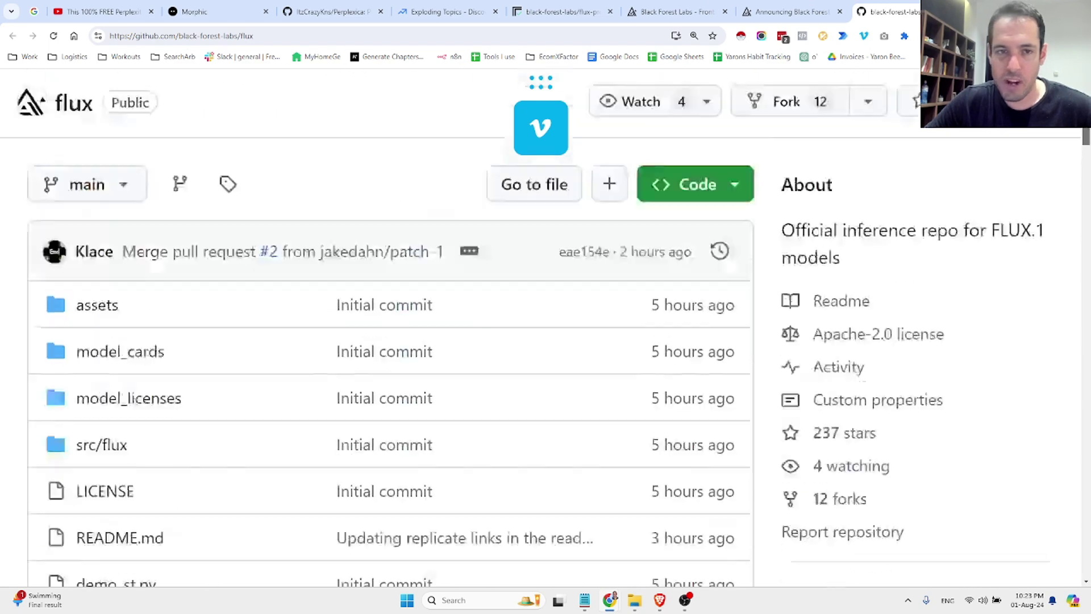
{"action": "scroll", "coordinate": [545, 327], "scroll_direction": "up", "scroll_amount": 1}
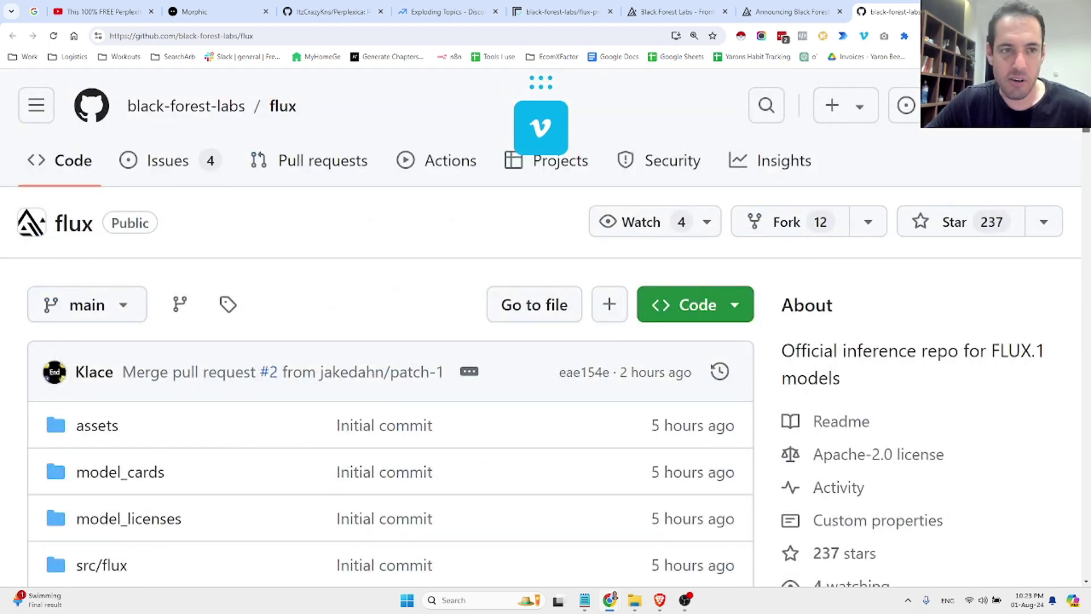
{"action": "scroll", "coordinate": [546, 330], "scroll_direction": "down", "scroll_amount": 2}
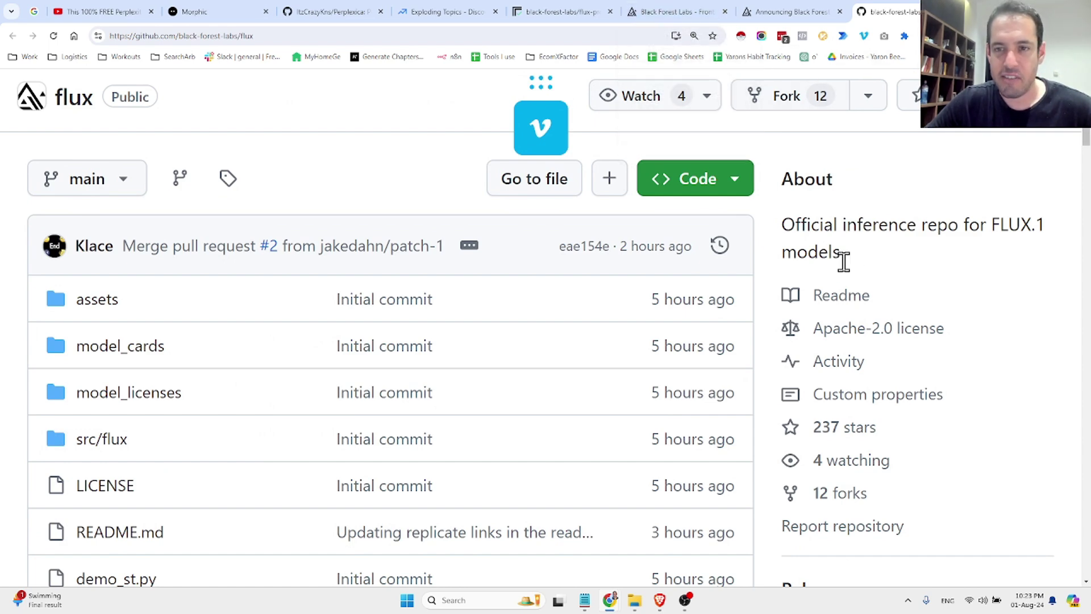
Step: Switch to the flux-pro model page on Replicate, zoom in, and scroll to Examples
{"action": "left_click", "coordinate": [576, 7]}
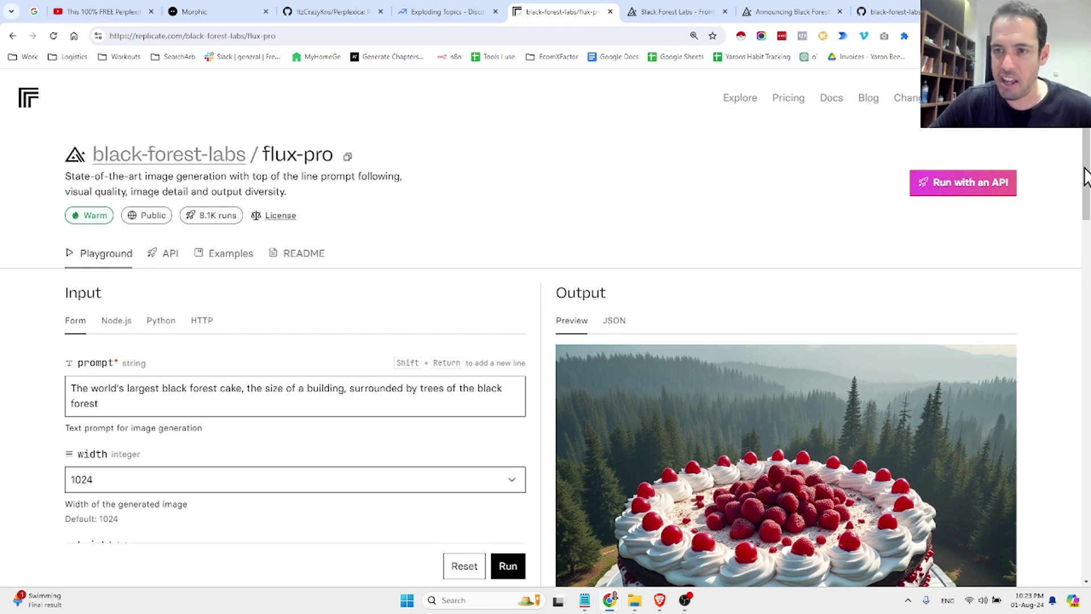
{"action": "left_click_drag", "start_coordinate": [1086, 182], "coordinate": [1085, 211]}
{"action": "key", "text": "ctrl+plus"}
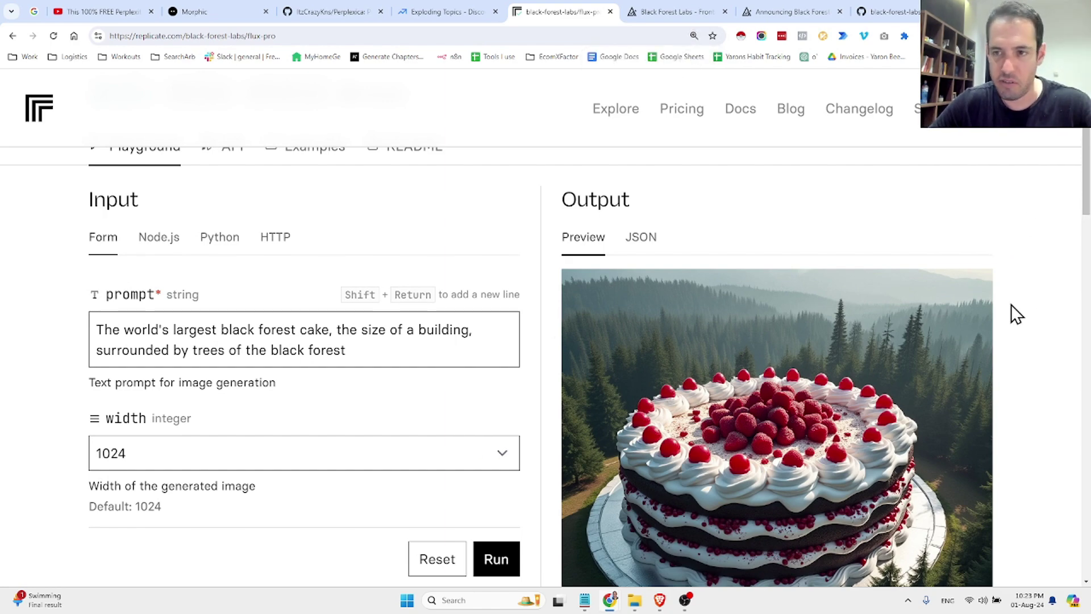
{"action": "left_click_drag", "start_coordinate": [1086, 182], "coordinate": [1087, 310]}
{"action": "scroll", "coordinate": [361, 378], "scroll_direction": "down", "scroll_amount": 10}
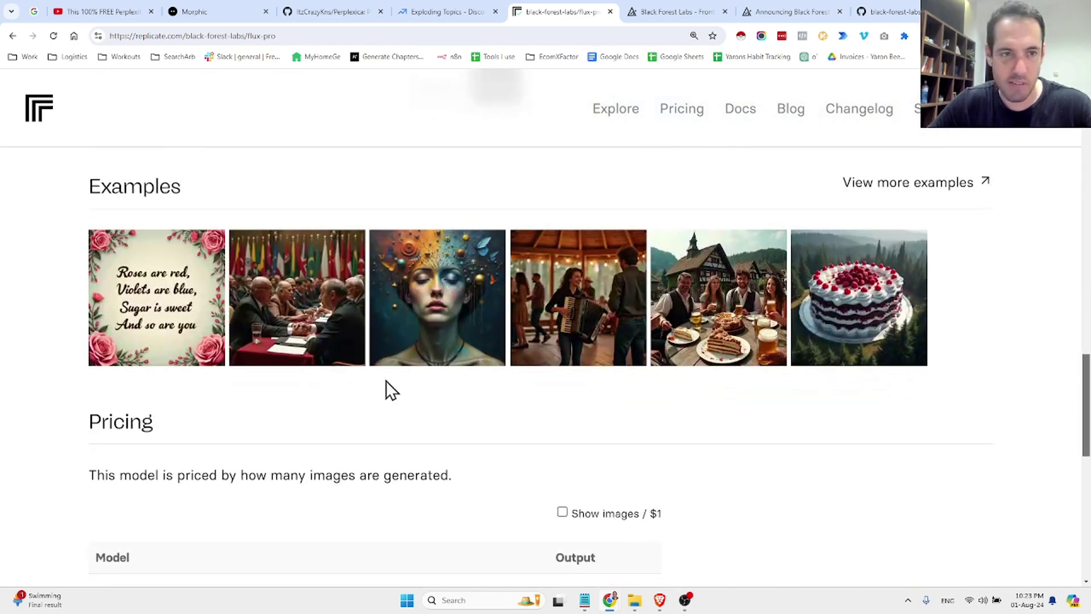
Step: Open View more examples in a new tab and browse the flux-pro examples page
{"action": "right_click", "coordinate": [948, 190]}
{"action": "left_click", "coordinate": [909, 200]}
{"action": "left_click", "coordinate": [591, 11]}
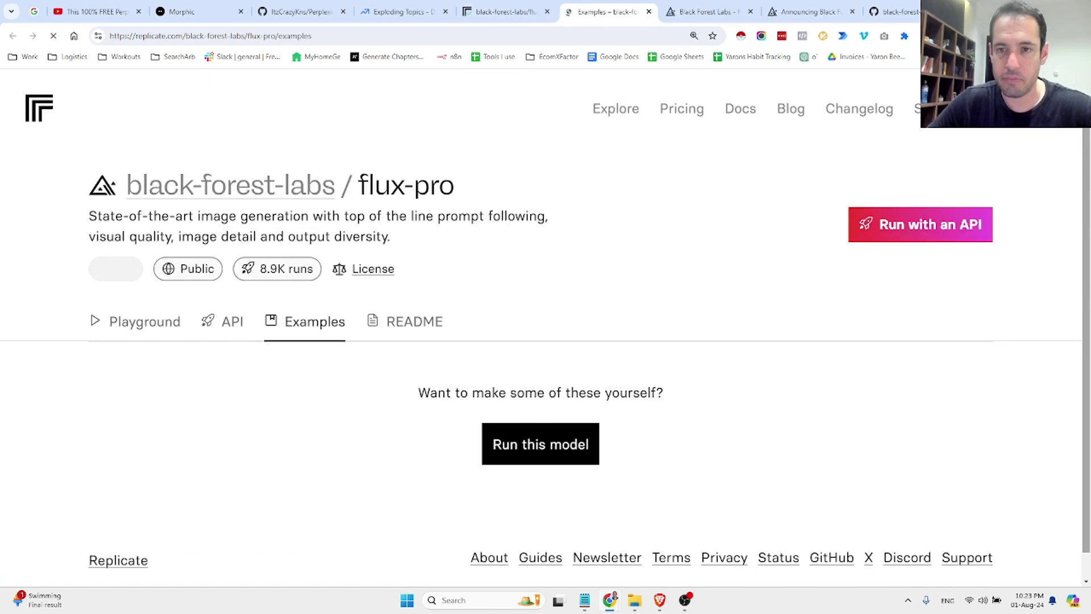
{"action": "scroll", "coordinate": [1087, 164], "scroll_direction": "down", "scroll_amount": 7}
{"action": "scroll", "coordinate": [1087, 163], "scroll_direction": "up", "scroll_amount": 1}
{"action": "scroll", "coordinate": [272, 330], "scroll_direction": "down", "scroll_amount": 3}
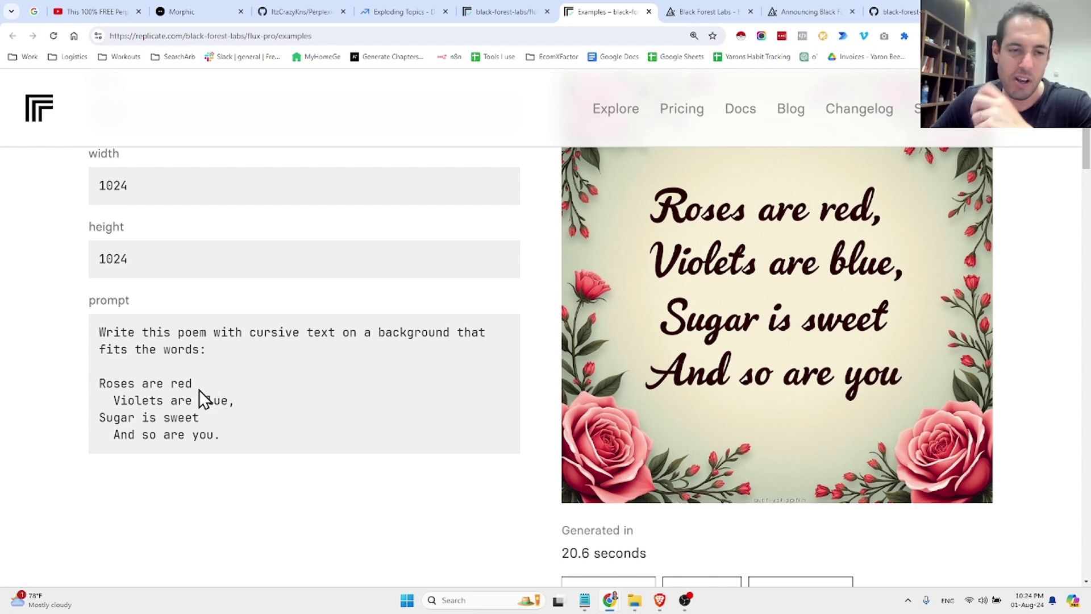
{"action": "left_click_drag", "start_coordinate": [1086, 161], "coordinate": [1087, 230]}
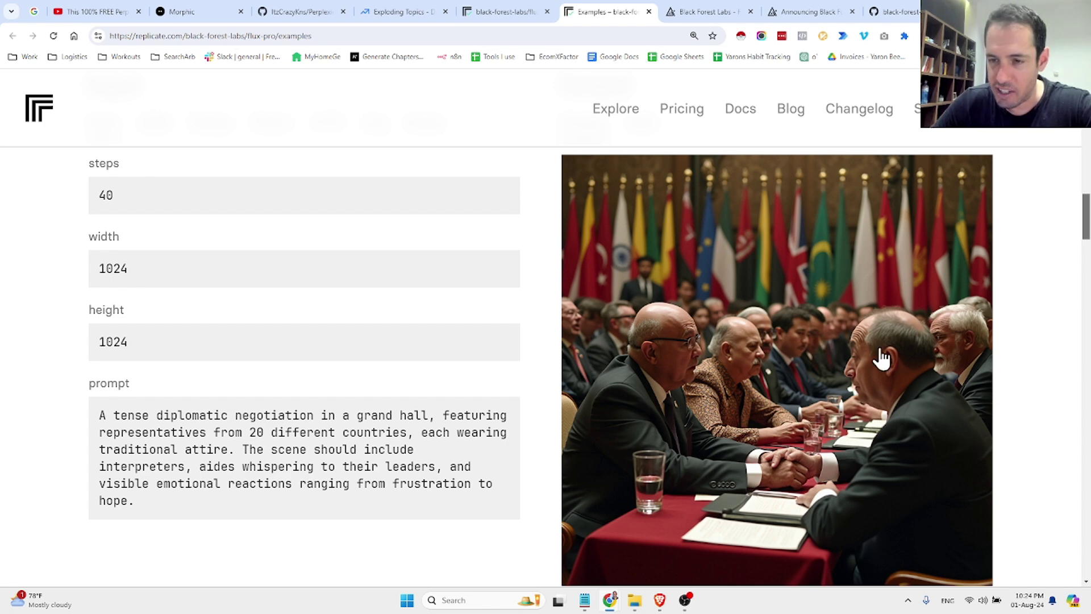
{"action": "left_click_drag", "start_coordinate": [1084, 231], "coordinate": [1085, 247]}
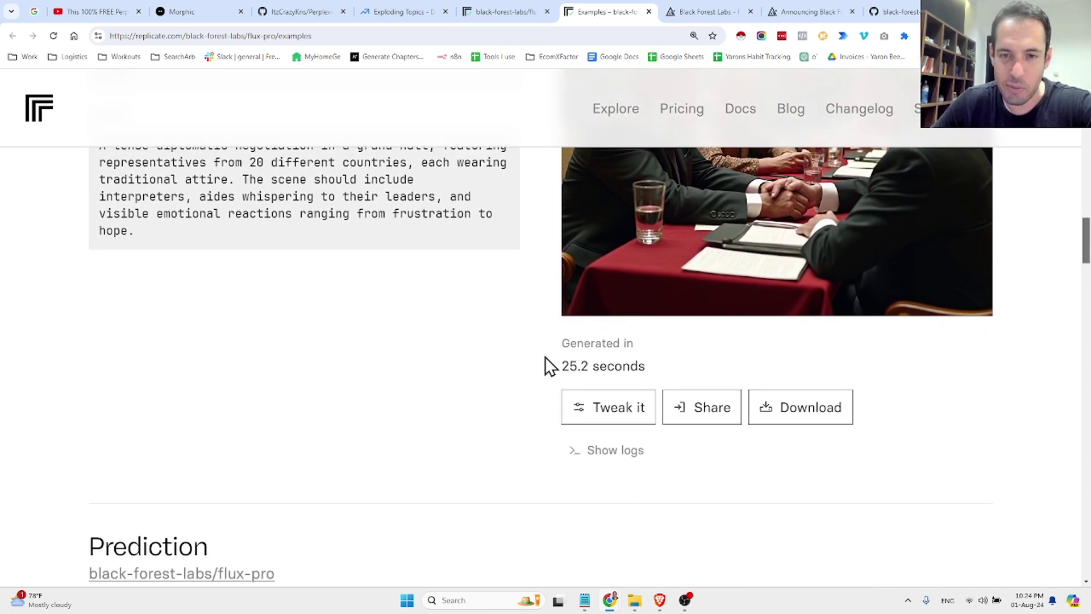
{"action": "scroll", "coordinate": [545, 364], "scroll_direction": "down", "scroll_amount": 9}
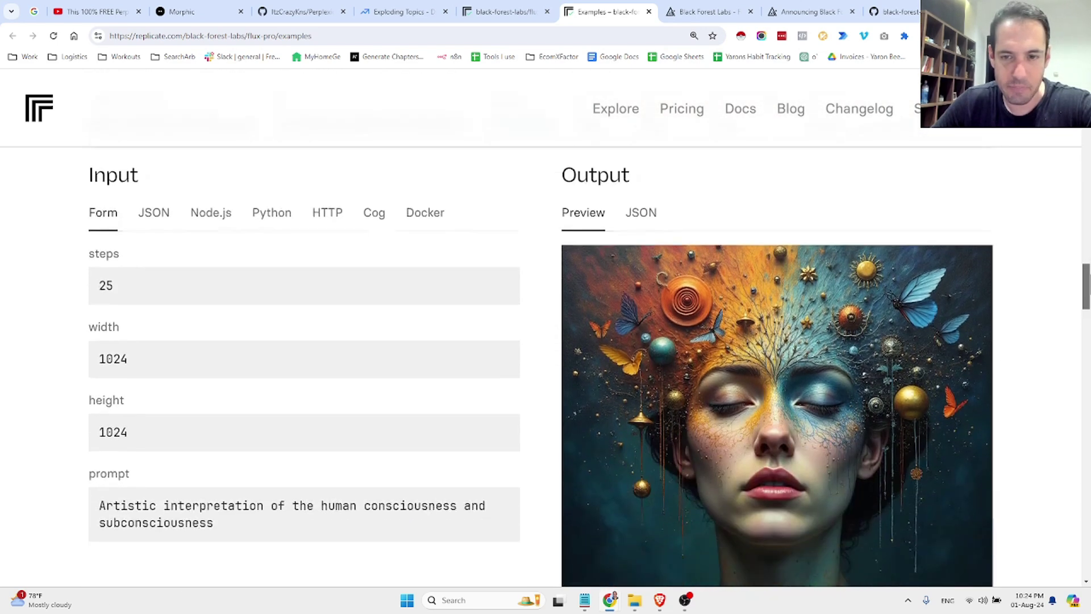
{"action": "scroll", "coordinate": [351, 437], "scroll_direction": "down", "scroll_amount": 2}
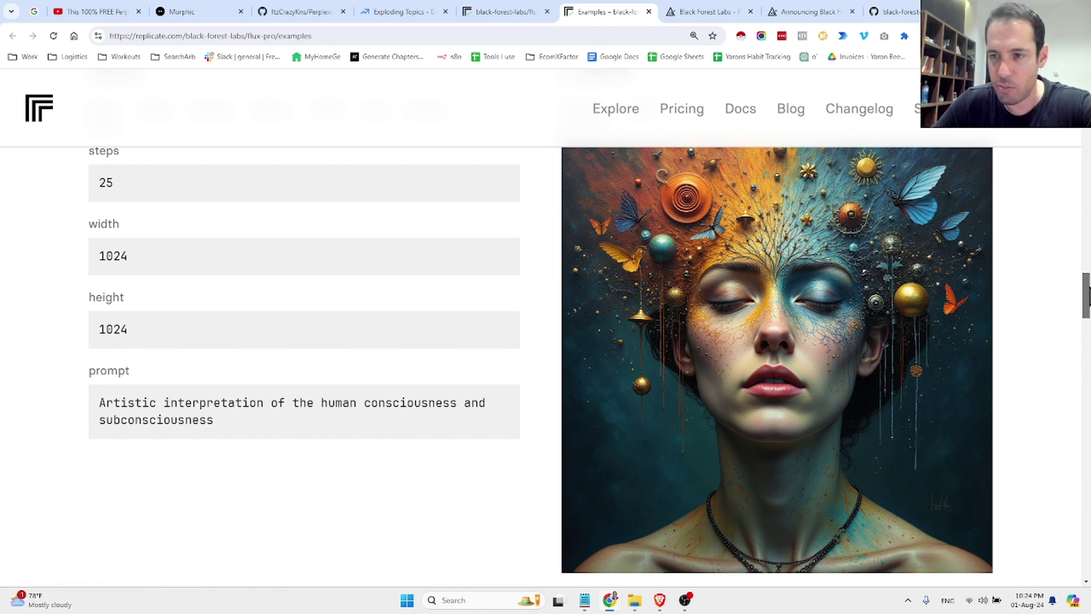
{"action": "left_click_drag", "start_coordinate": [1087, 293], "coordinate": [1086, 382]}
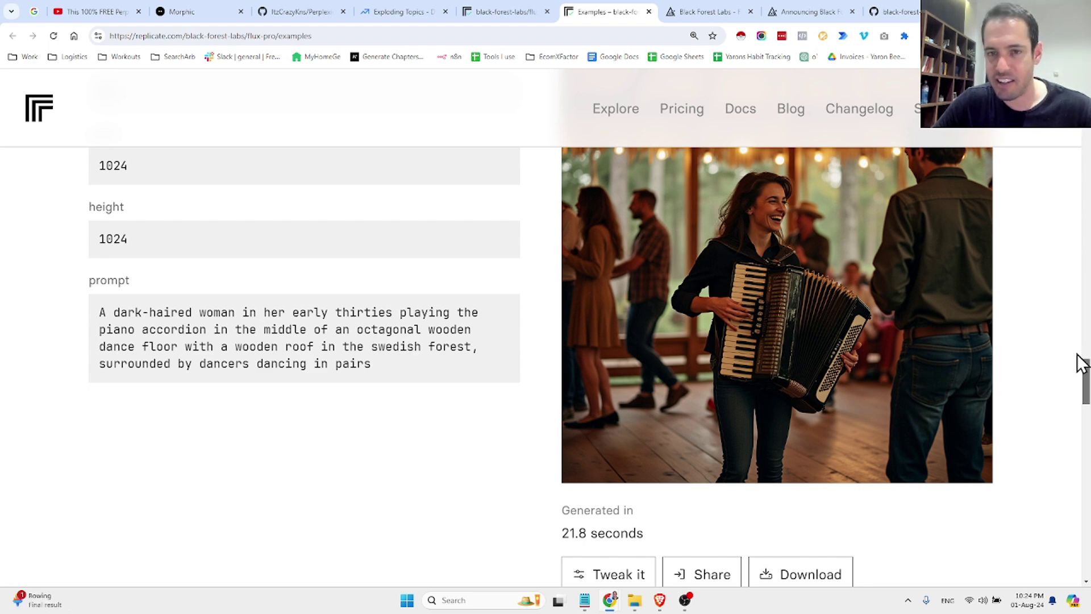
{"action": "scroll", "coordinate": [1087, 380], "scroll_direction": "down", "scroll_amount": 10}
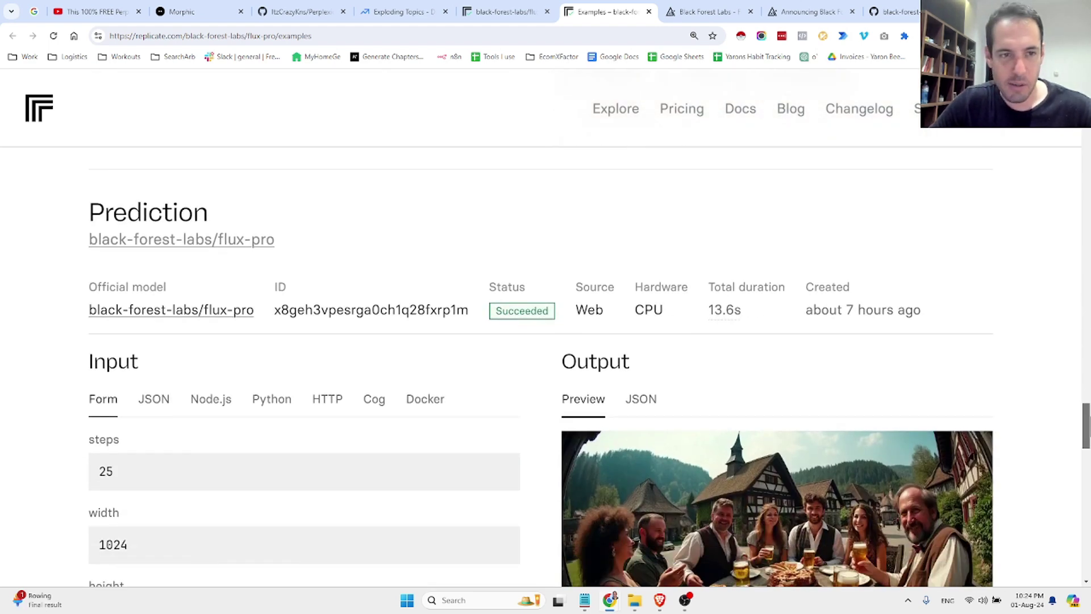
{"action": "scroll", "coordinate": [541, 366], "scroll_direction": "down", "scroll_amount": 12}
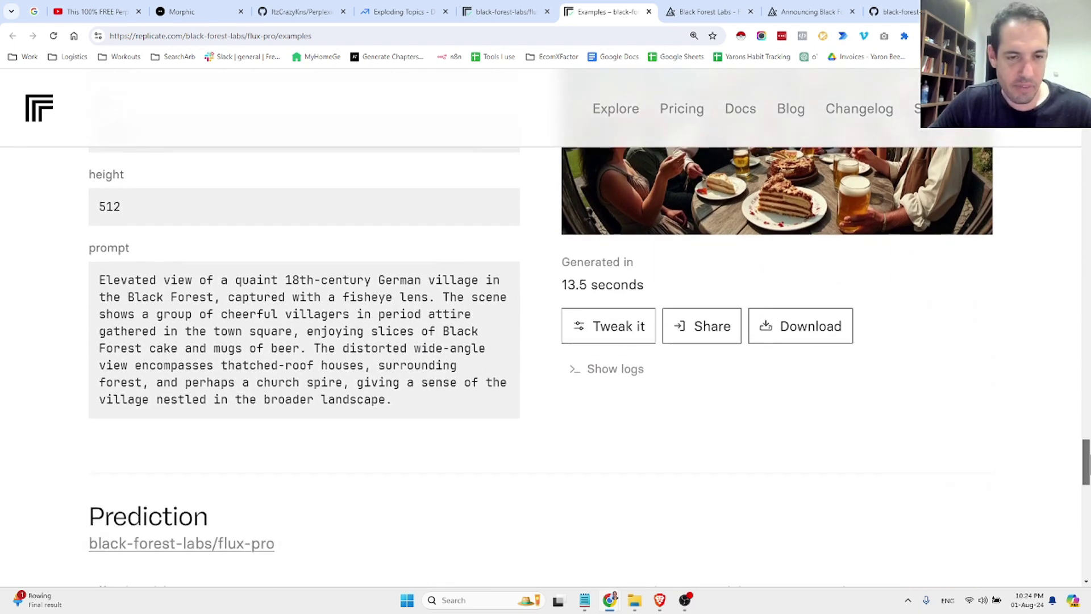
{"action": "scroll", "coordinate": [541, 366], "scroll_direction": "down", "scroll_amount": 2}
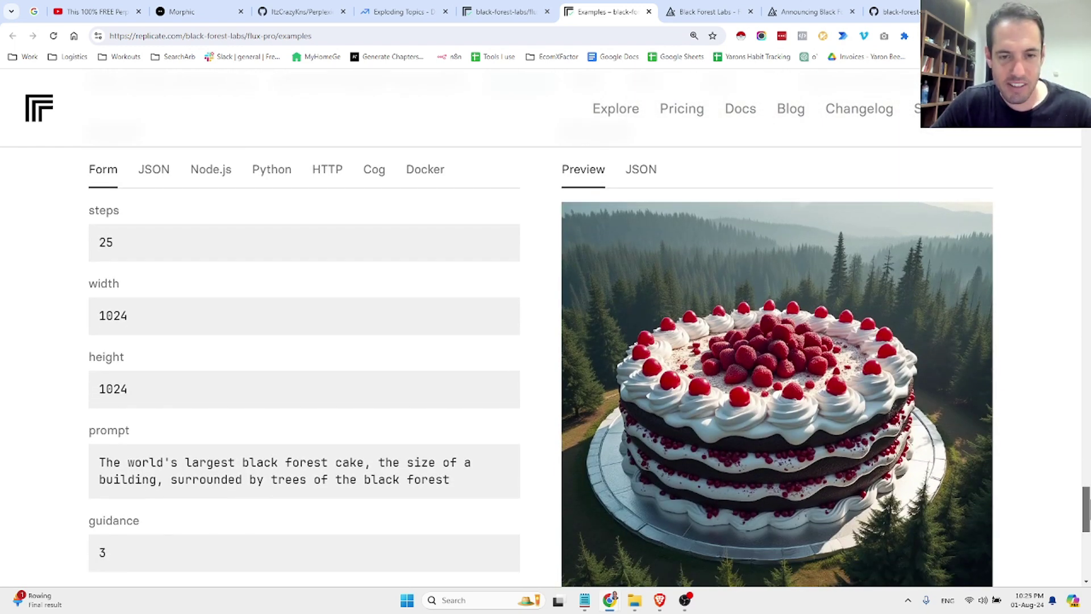
{"action": "scroll", "coordinate": [541, 369], "scroll_direction": "down", "scroll_amount": 1}
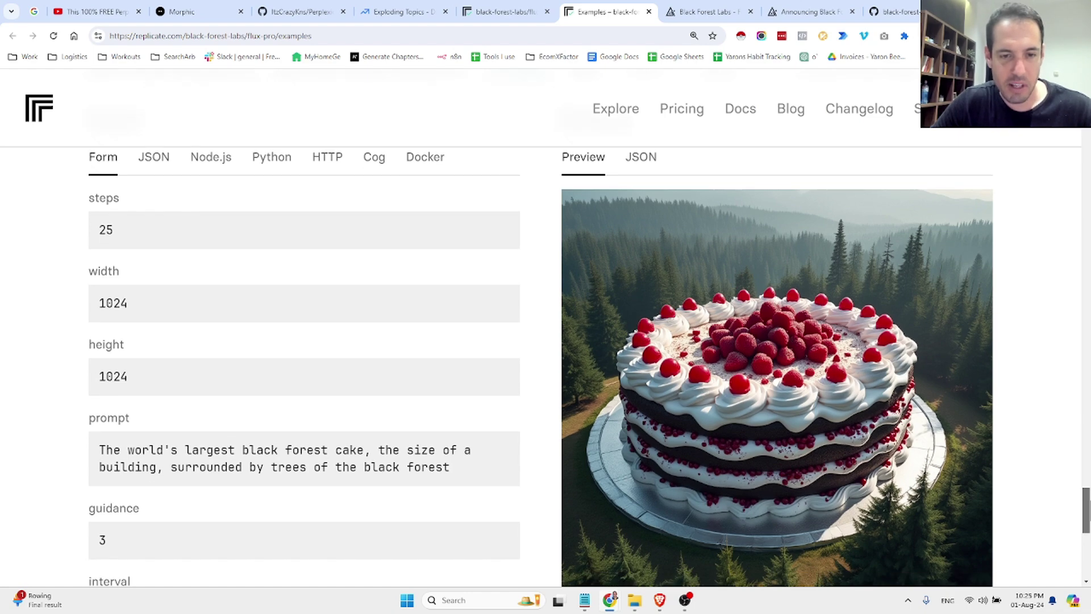
{"action": "scroll", "coordinate": [541, 366], "scroll_direction": "down", "scroll_amount": 8}
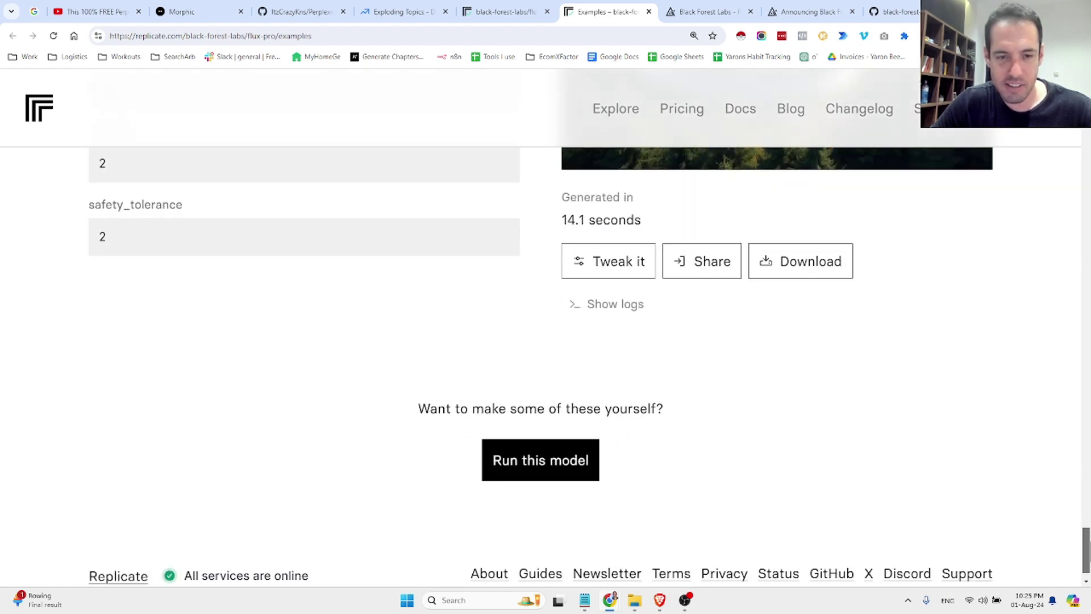
{"action": "key", "text": "Home"}
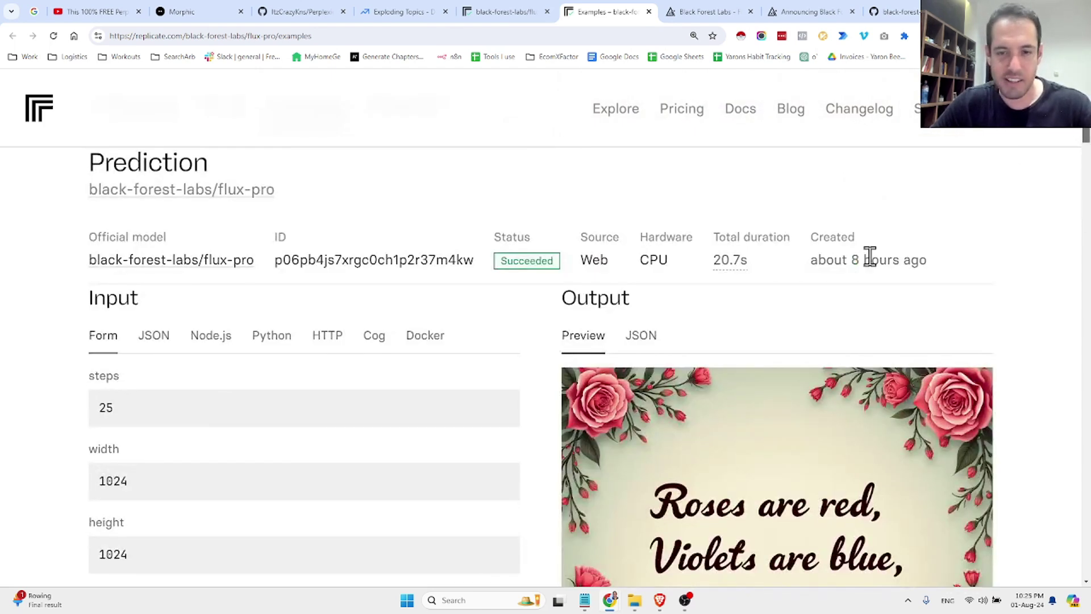
{"action": "scroll", "coordinate": [1086, 135], "scroll_direction": "down", "scroll_amount": 4}
{"action": "scroll", "coordinate": [1086, 135], "scroll_direction": "up", "scroll_amount": 6}
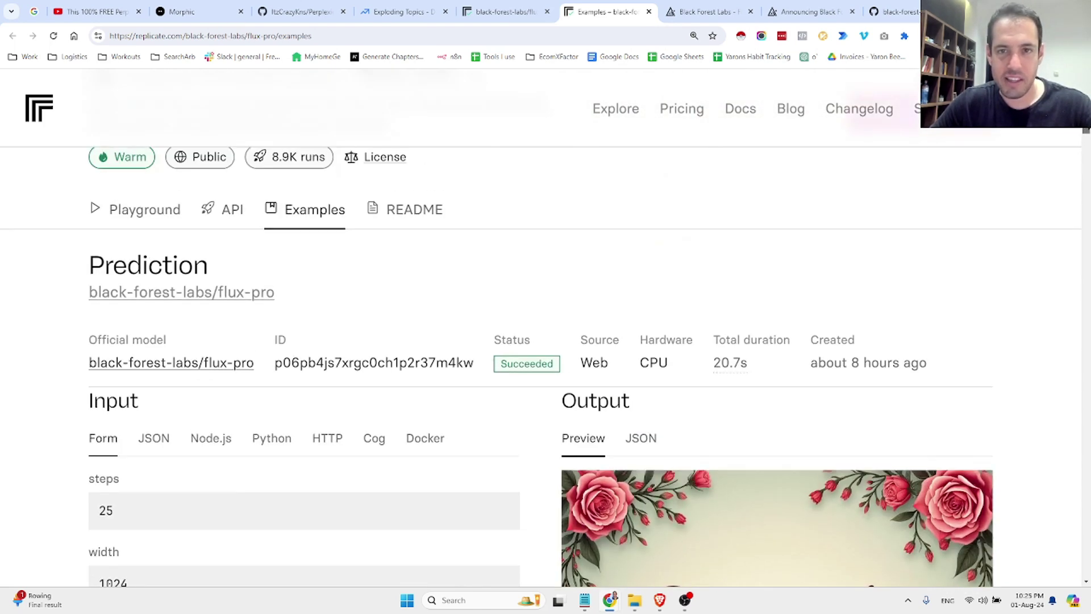
Step: Open the flux-pro Playground and select the existing cake prompt
{"action": "left_click", "coordinate": [134, 215]}
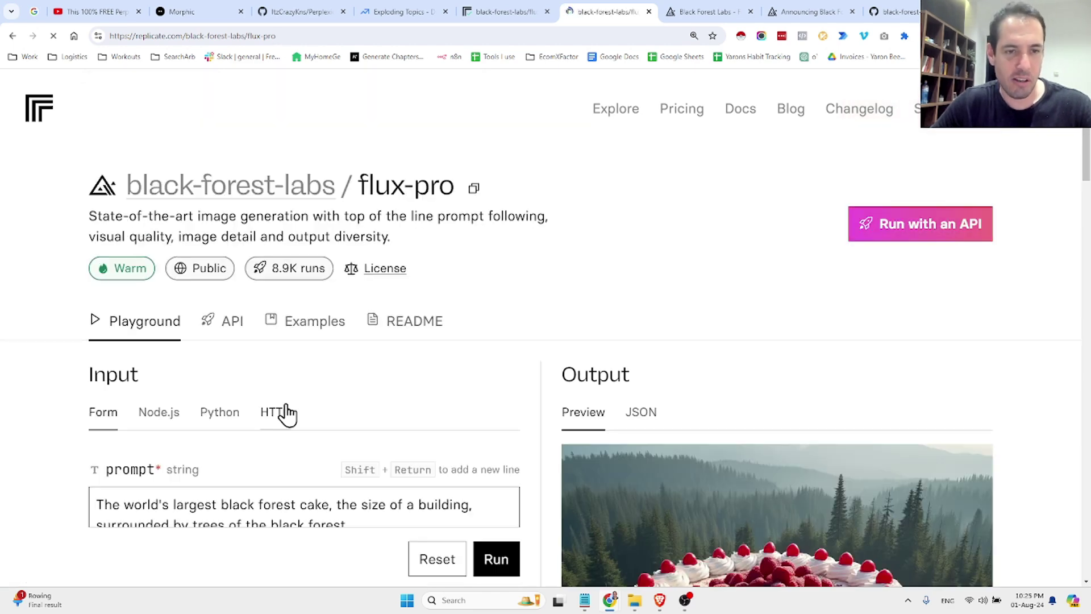
{"action": "scroll", "coordinate": [609, 378], "scroll_direction": "down", "scroll_amount": 2}
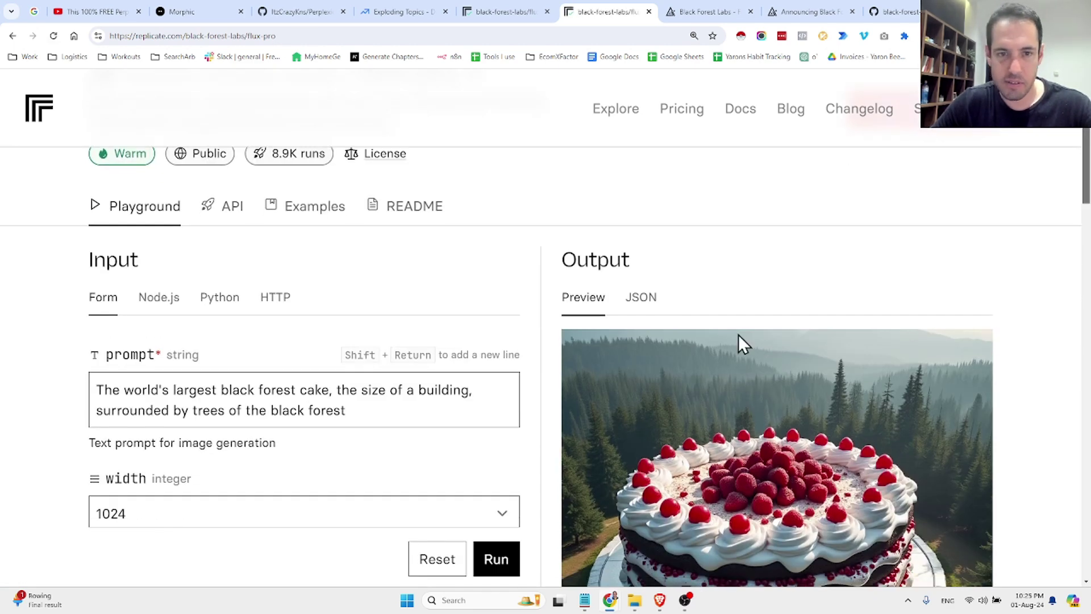
{"action": "left_click", "coordinate": [441, 391]}
{"action": "triple_click", "coordinate": [441, 391]}
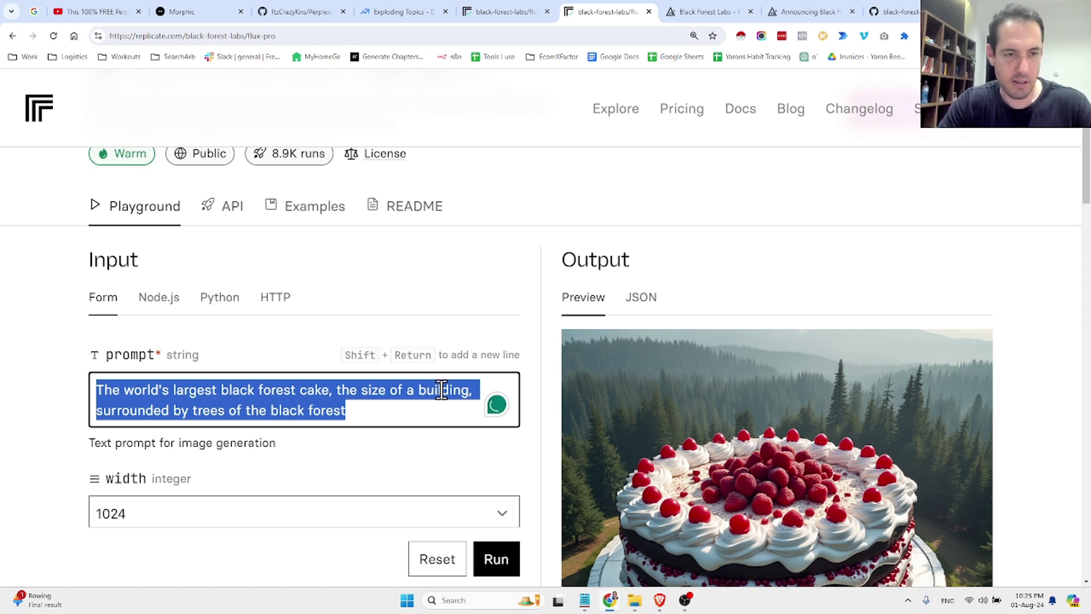
Step: Type a prompt about a huge Nutella heart balloon on a frying pan atop a purple stove
{"action": "type", "text": "a huge Balloo"}
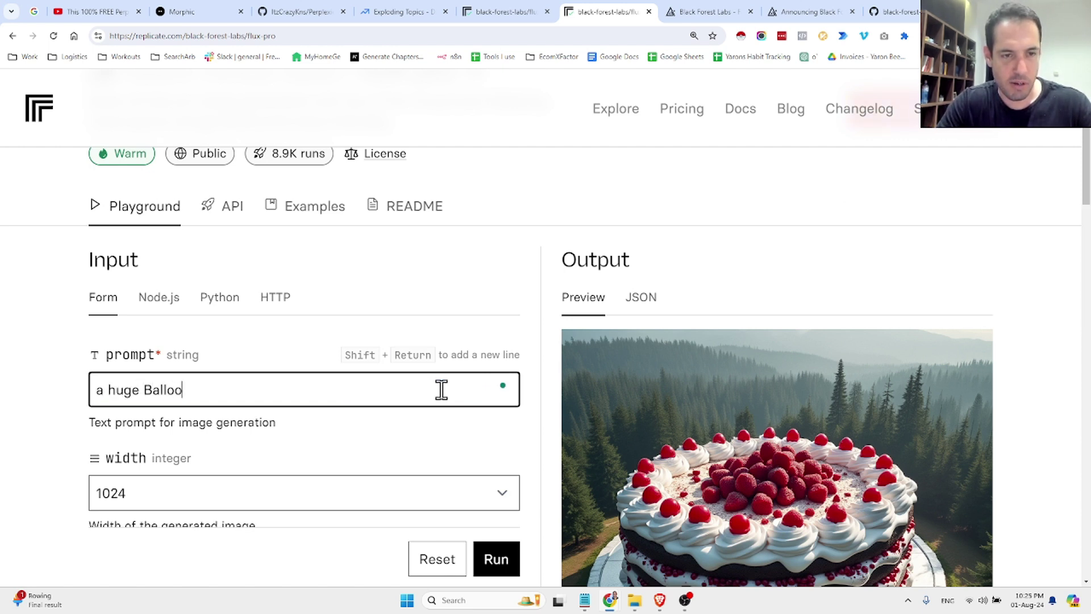
{"action": "type", "text": "n in a shap"}
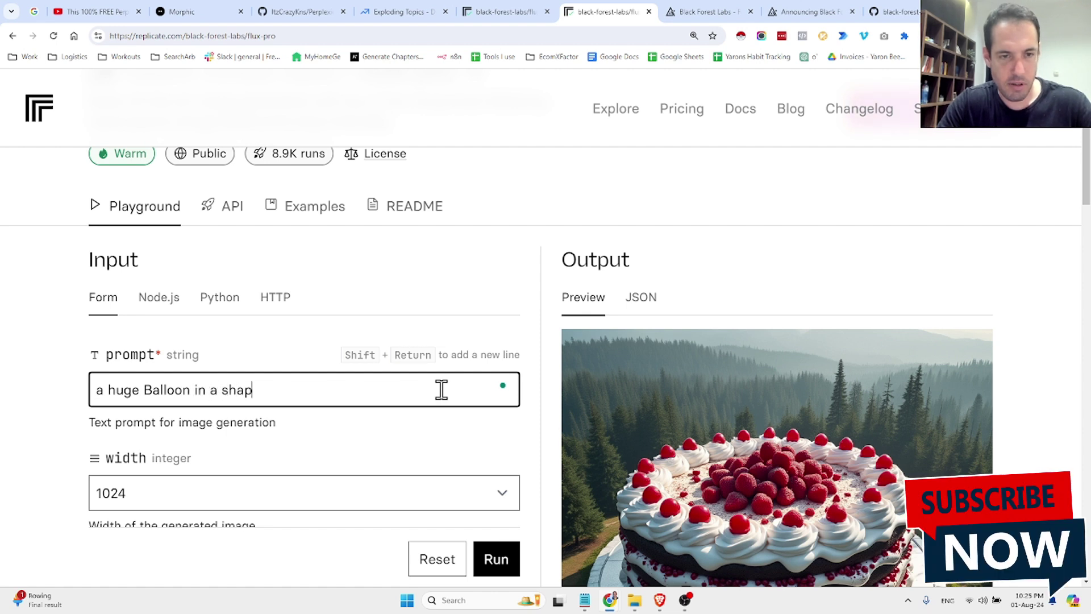
{"action": "type", "text": "e of a heart covered with nutella chc"}
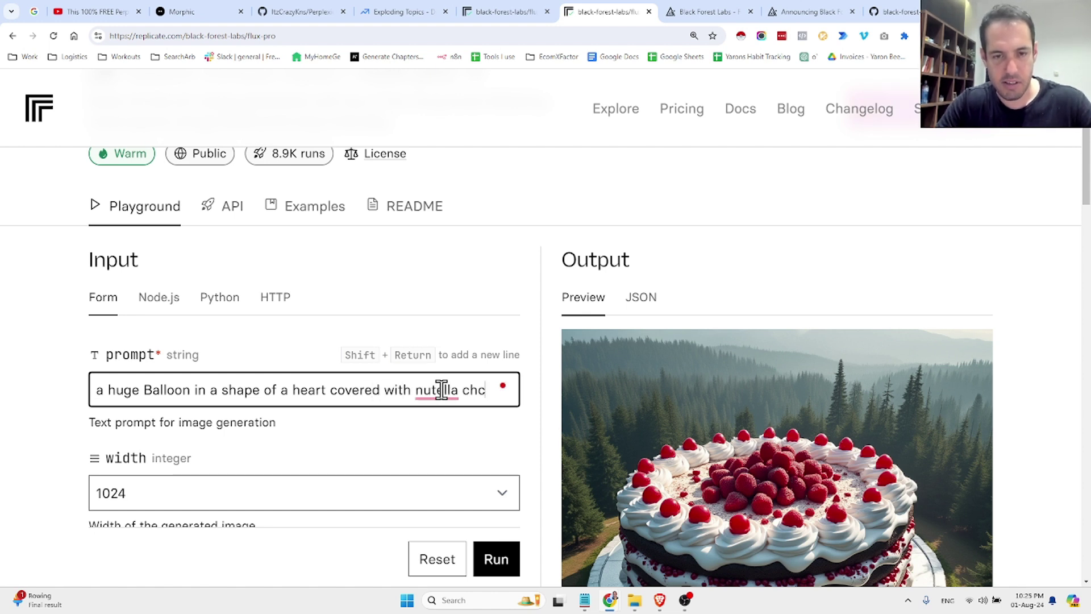
{"action": "left_click", "coordinate": [442, 390]}
{"action": "left_click", "coordinate": [458, 443]}
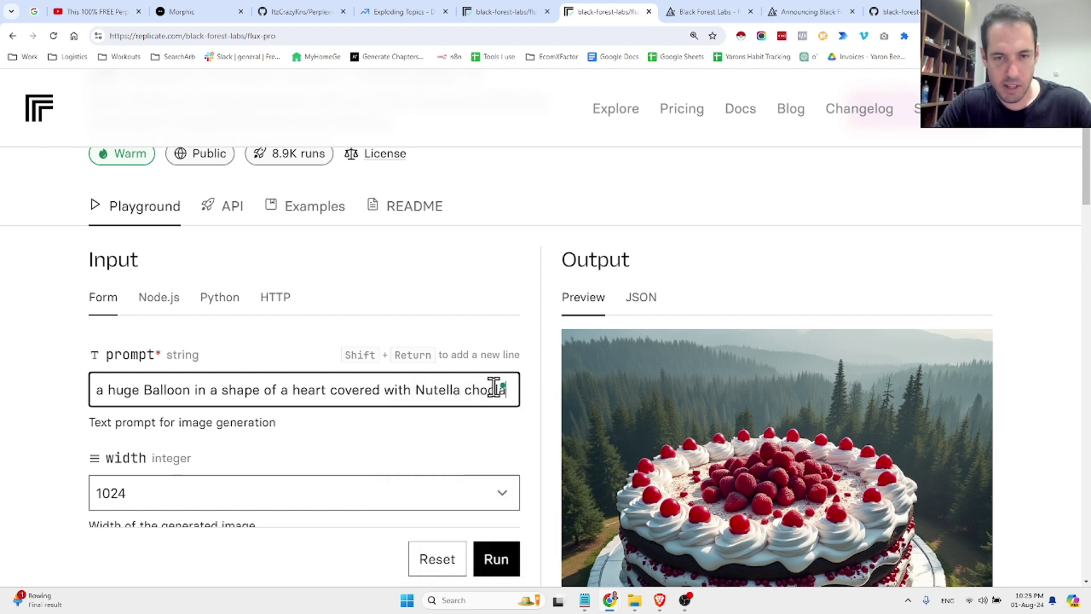
{"action": "type", "text": "te"}
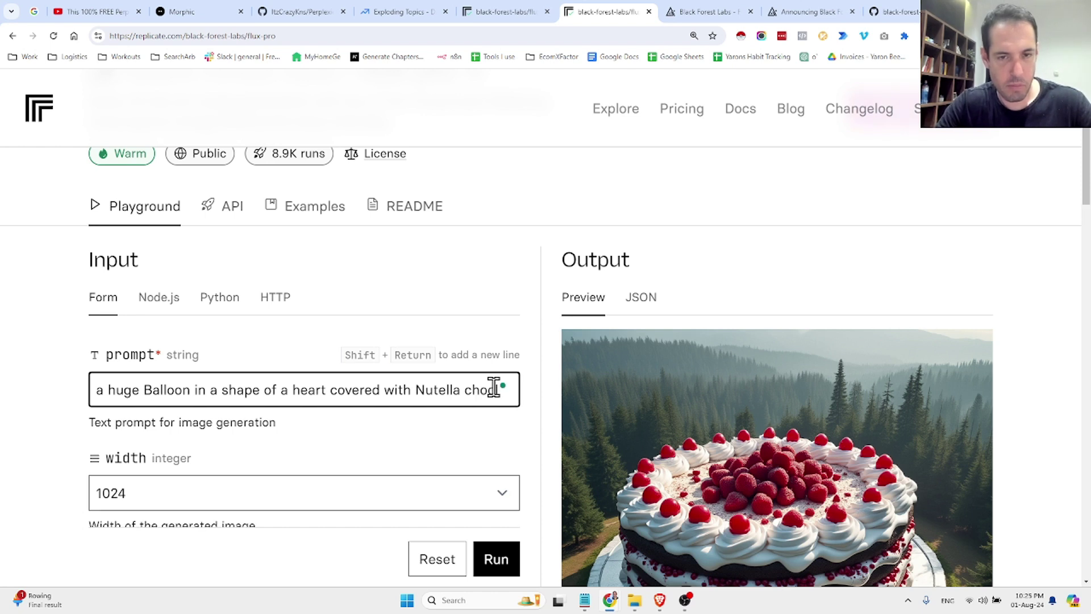
{"action": "type", "text": "olate on a tiny fyin"}
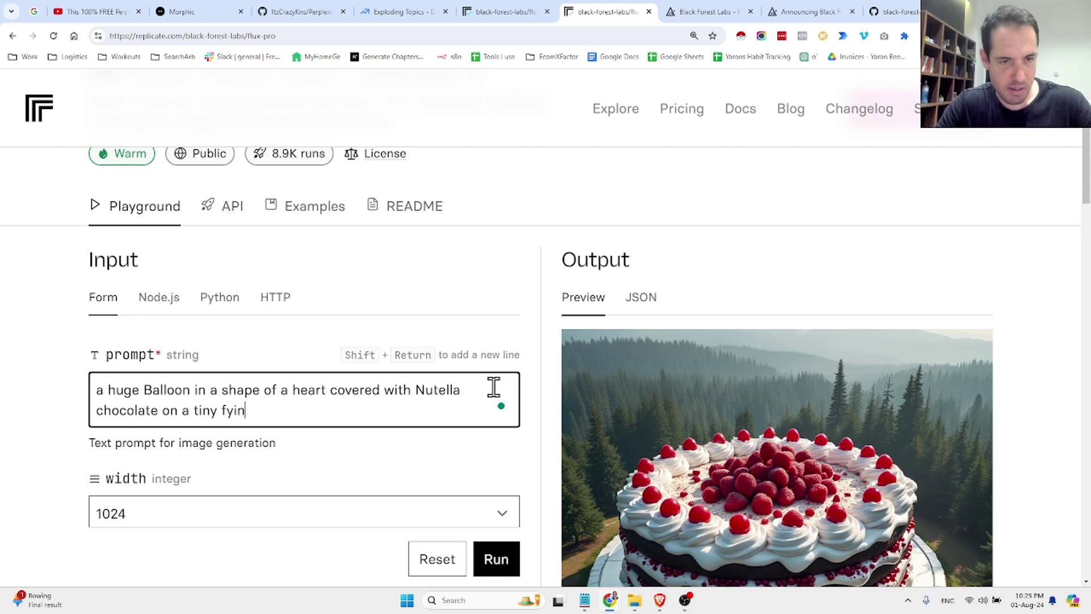
{"action": "key", "text": "BackSpace"}
{"action": "key", "text": "BackSpace"}
{"action": "key", "text": "BackSpace"}
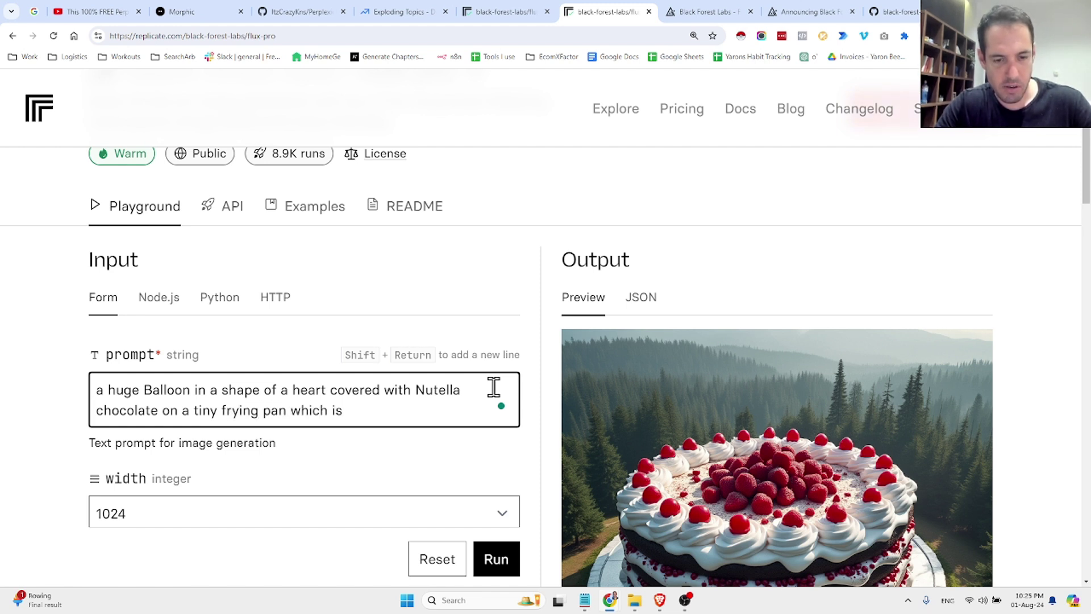
{"action": "type", "text": "s"}
{"action": "type", "text": "tove. Undernead"}
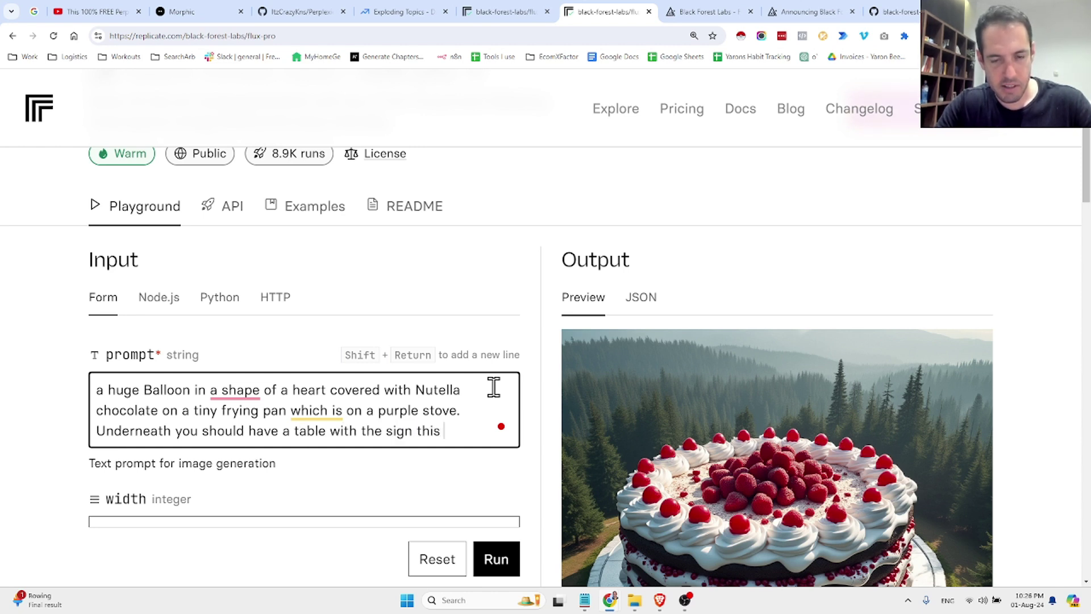
Step: End the prompt with 'test', run it, and view the 40.9-second heart balloon image
{"action": "type", "text": "test"}
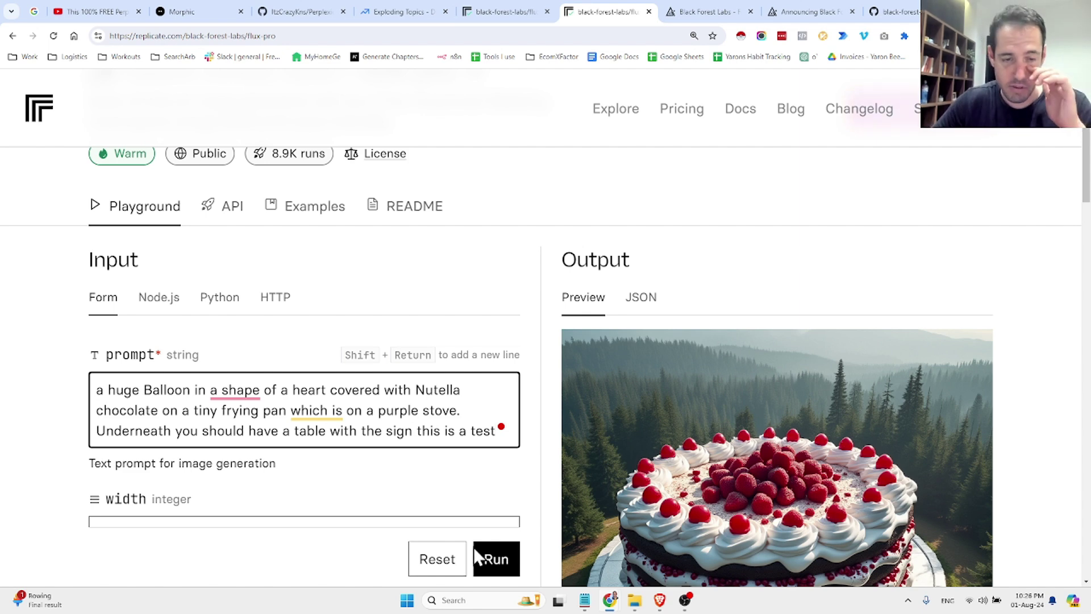
{"action": "left_click", "coordinate": [506, 560]}
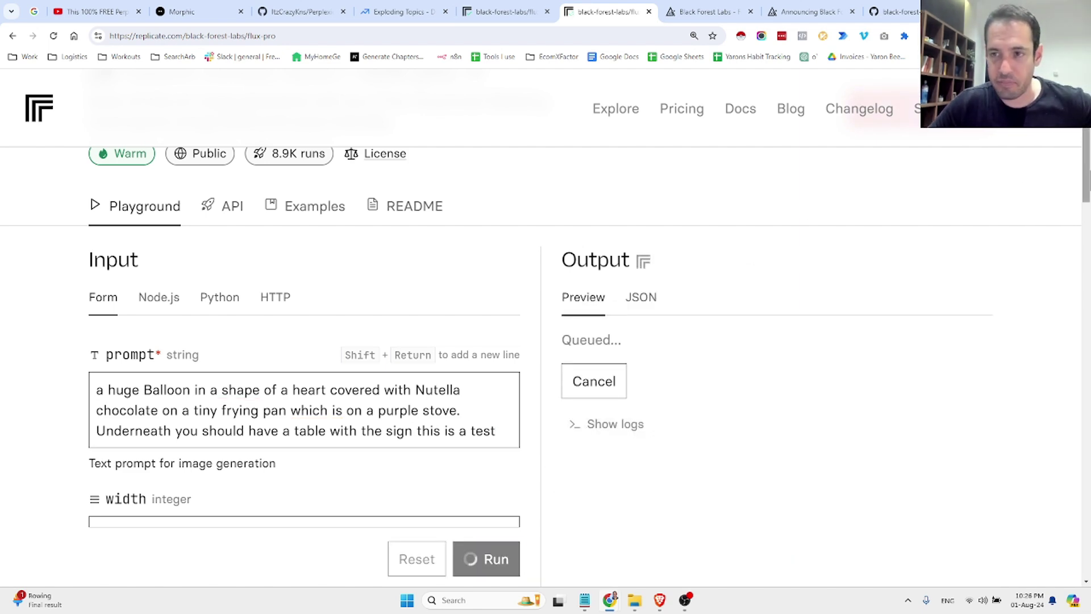
{"action": "scroll", "coordinate": [1083, 170], "scroll_direction": "down", "scroll_amount": 1}
{"action": "scroll", "coordinate": [545, 304], "scroll_direction": "down", "scroll_amount": 2}
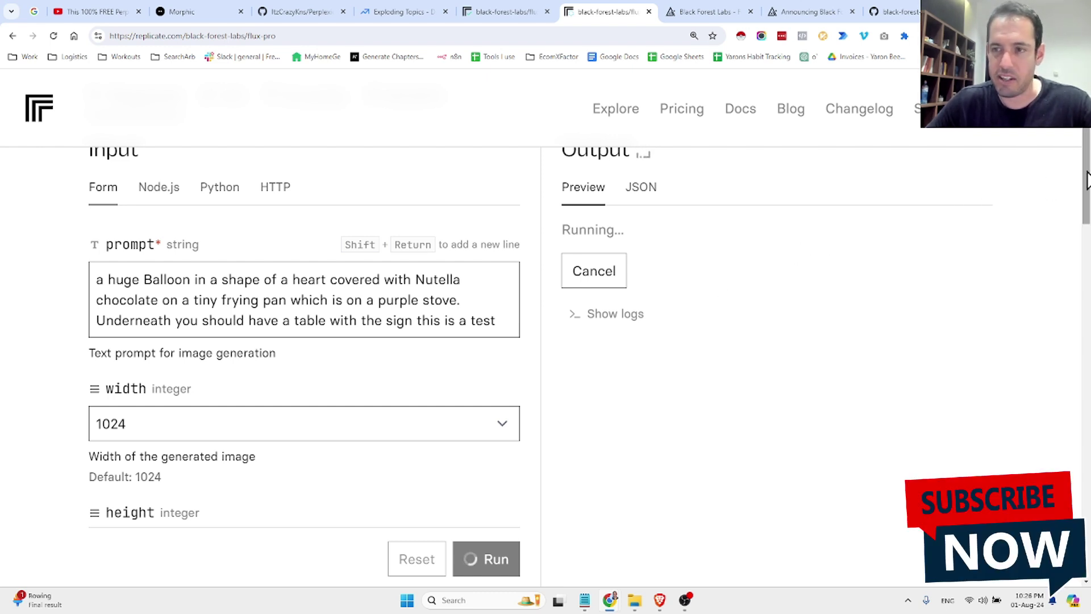
{"action": "left_click_drag", "start_coordinate": [1087, 181], "coordinate": [1087, 239]}
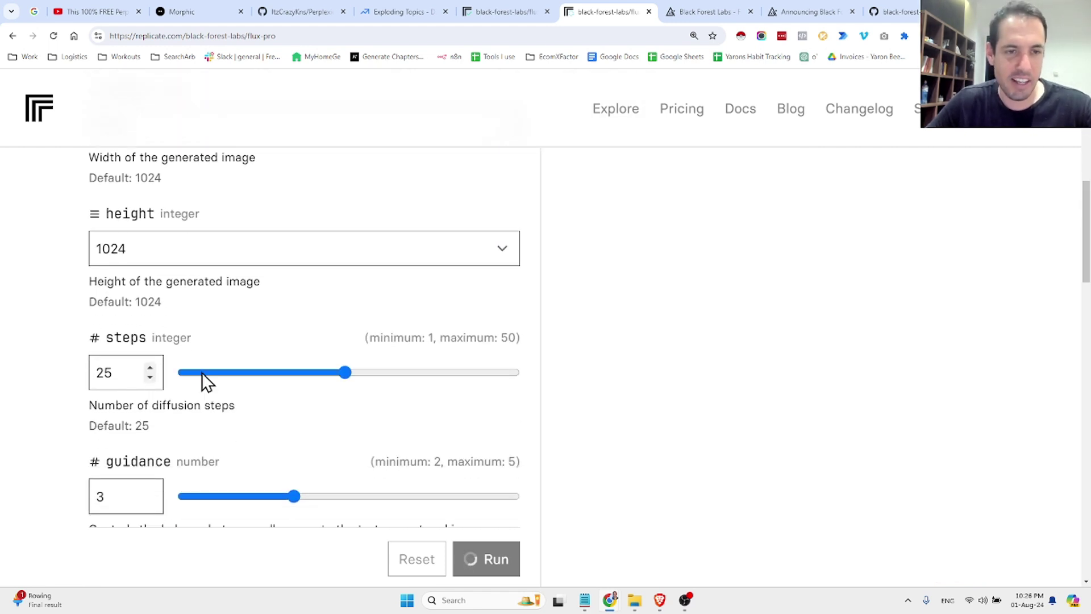
{"action": "left_click_drag", "start_coordinate": [1086, 275], "coordinate": [1023, 219]}
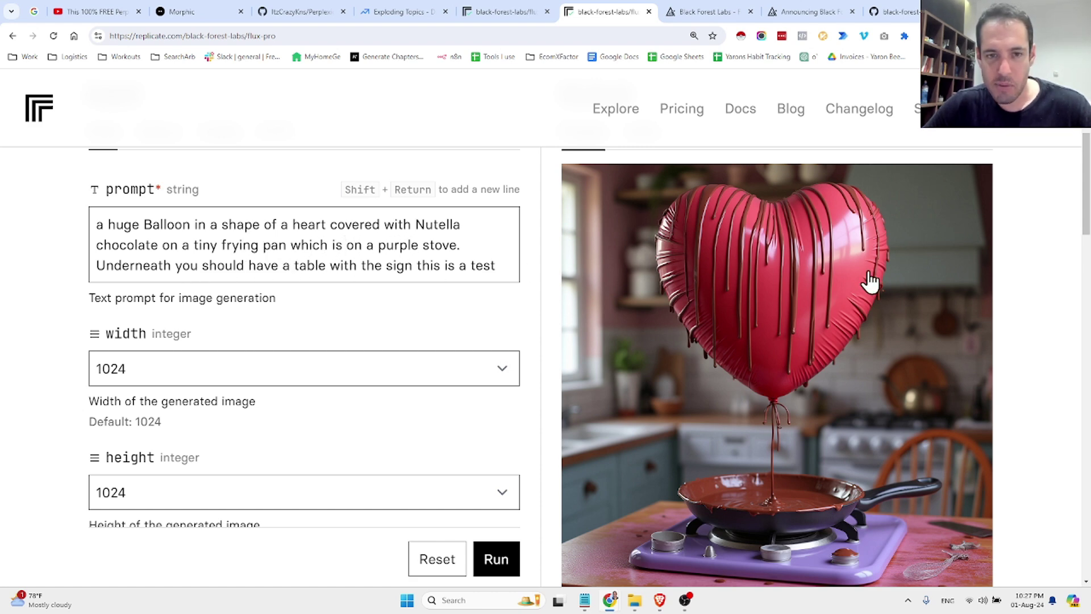
{"action": "scroll", "coordinate": [1087, 230], "scroll_direction": "down", "scroll_amount": 3}
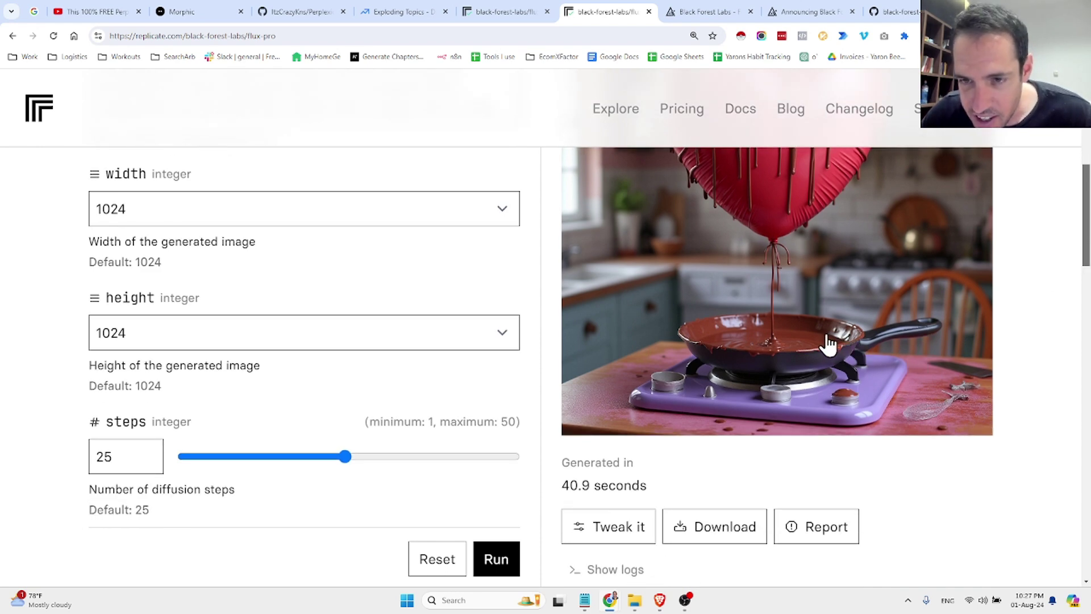
{"action": "scroll", "coordinate": [824, 346], "scroll_direction": "up", "scroll_amount": 10}
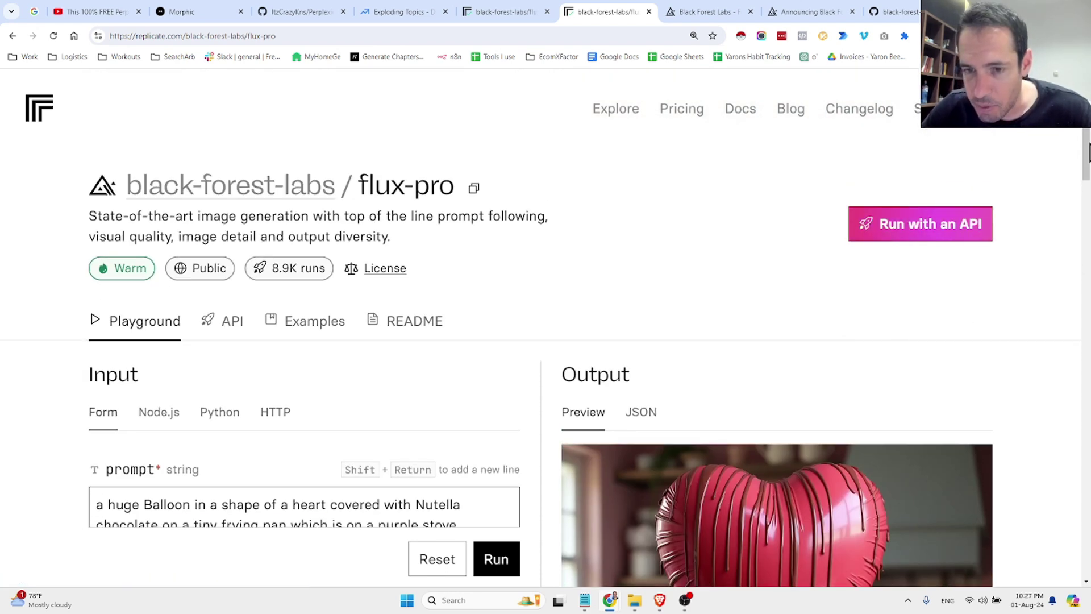
{"action": "scroll", "coordinate": [824, 261], "scroll_direction": "down", "scroll_amount": 6}
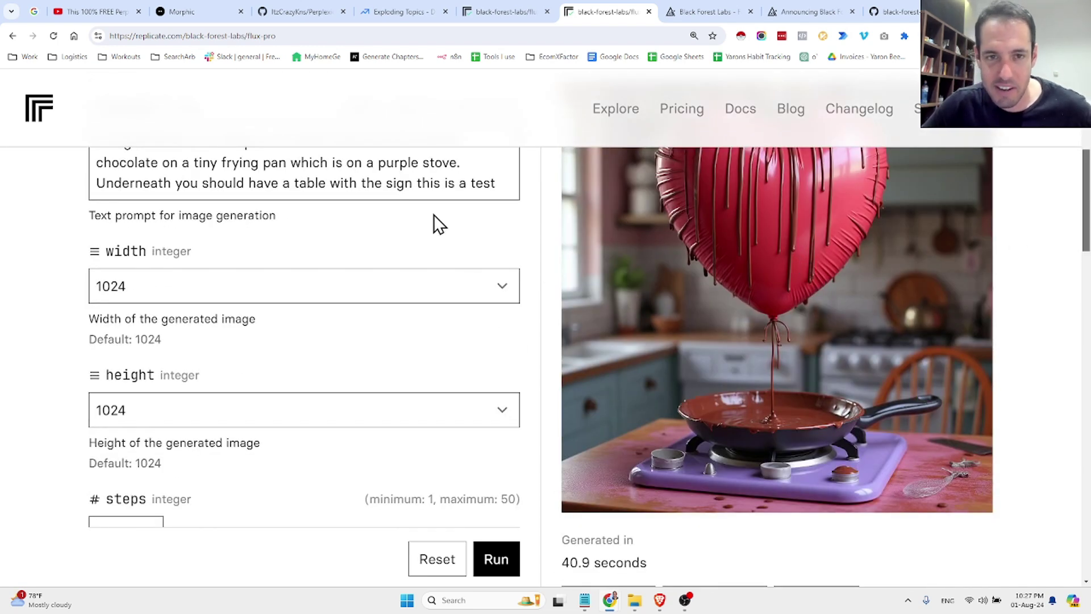
Step: Clear the prompt and type '3 middle ages guys sitting around the fire, drinking beer with 6 dogs'
{"action": "left_click", "coordinate": [443, 187]}
{"action": "key", "text": "ctrl+a"}
{"action": "key", "text": "BackSpace"}
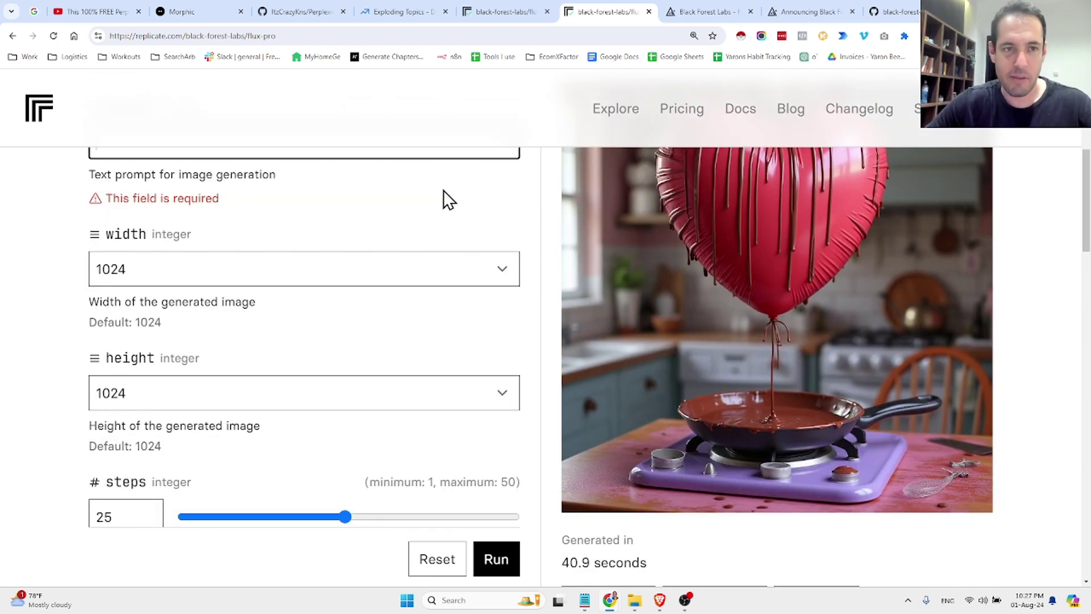
{"action": "scroll", "coordinate": [444, 190], "scroll_direction": "up", "scroll_amount": 6}
{"action": "type", "text": "A"}
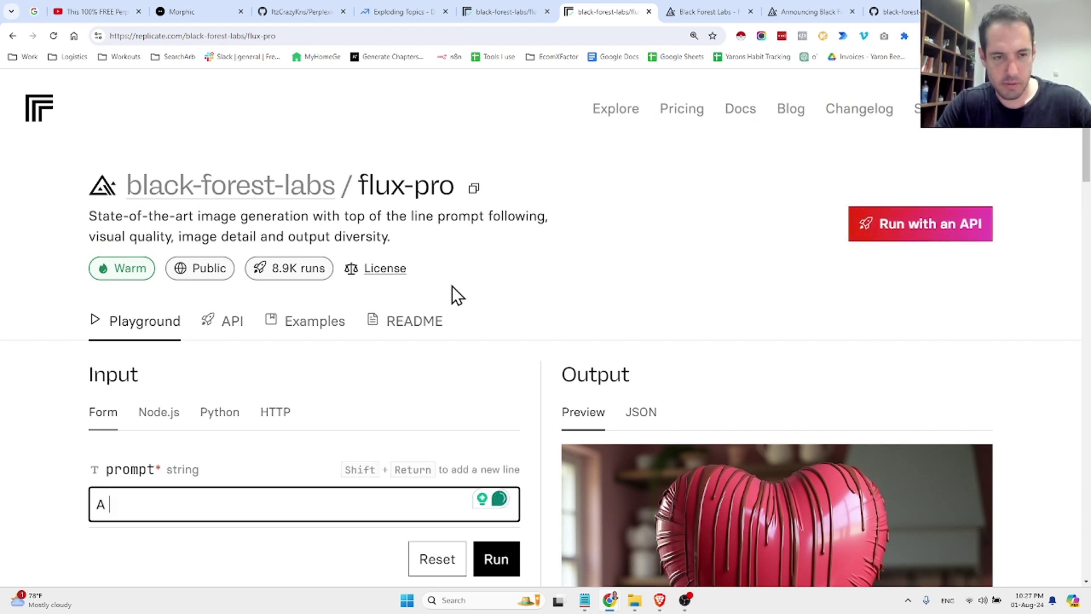
{"action": "key", "text": "BackSpace"}
{"action": "key", "text": "BackSpace"}
{"action": "type", "text": "3"}
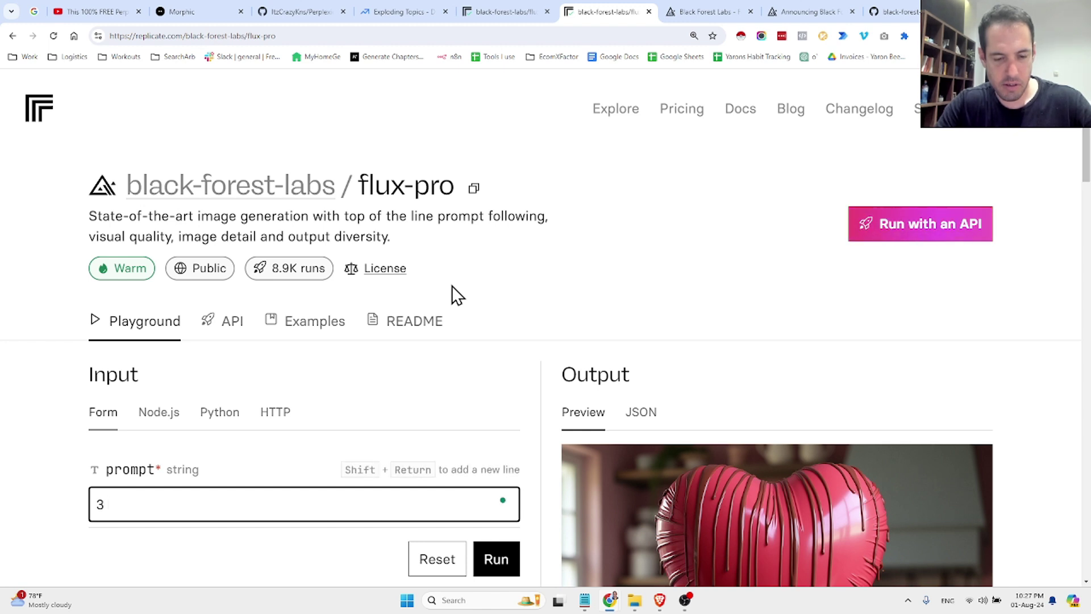
{"action": "type", "text": " pe"}
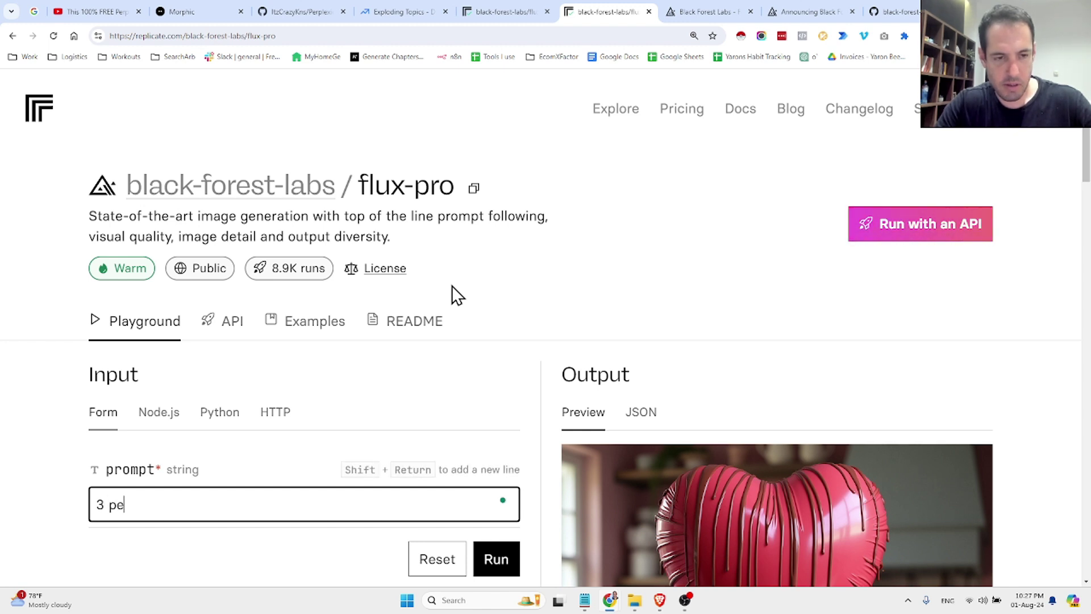
{"action": "key", "text": "BackSpace"}
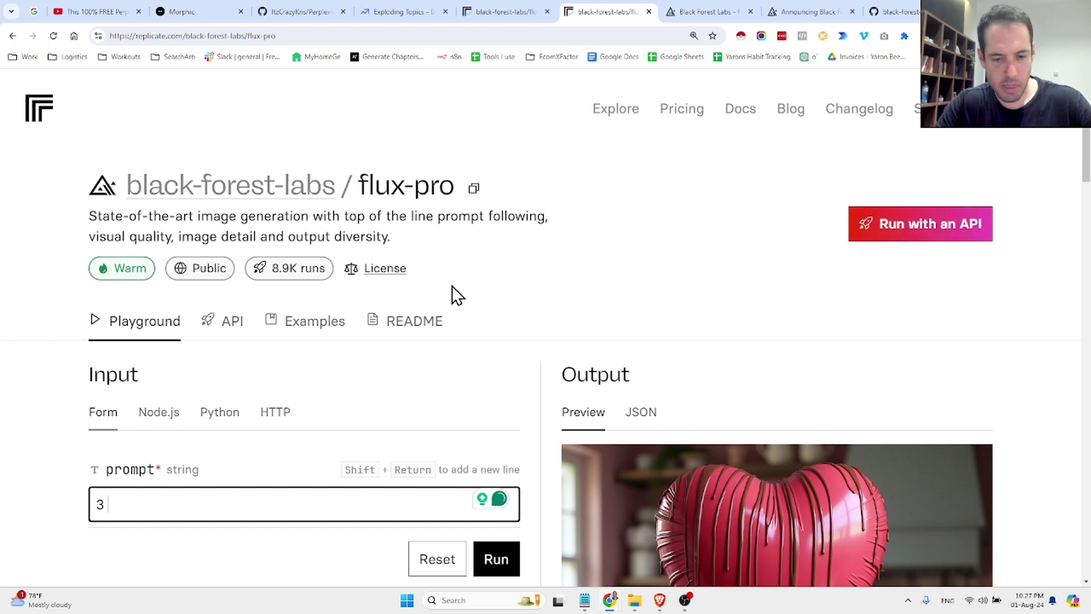
{"action": "type", "text": "middle ag"}
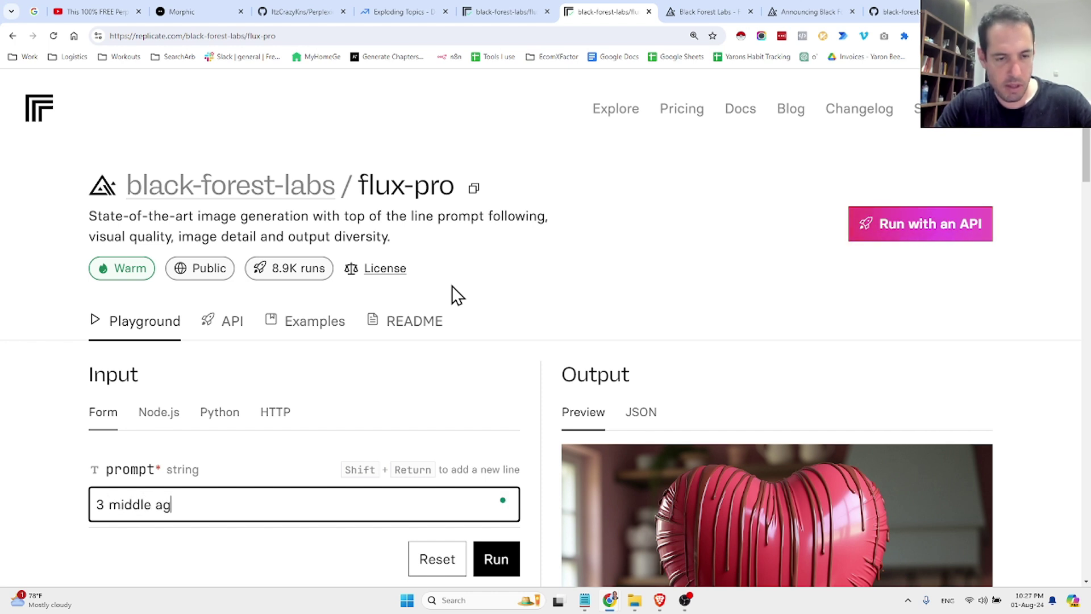
{"action": "type", "text": "es guys "}
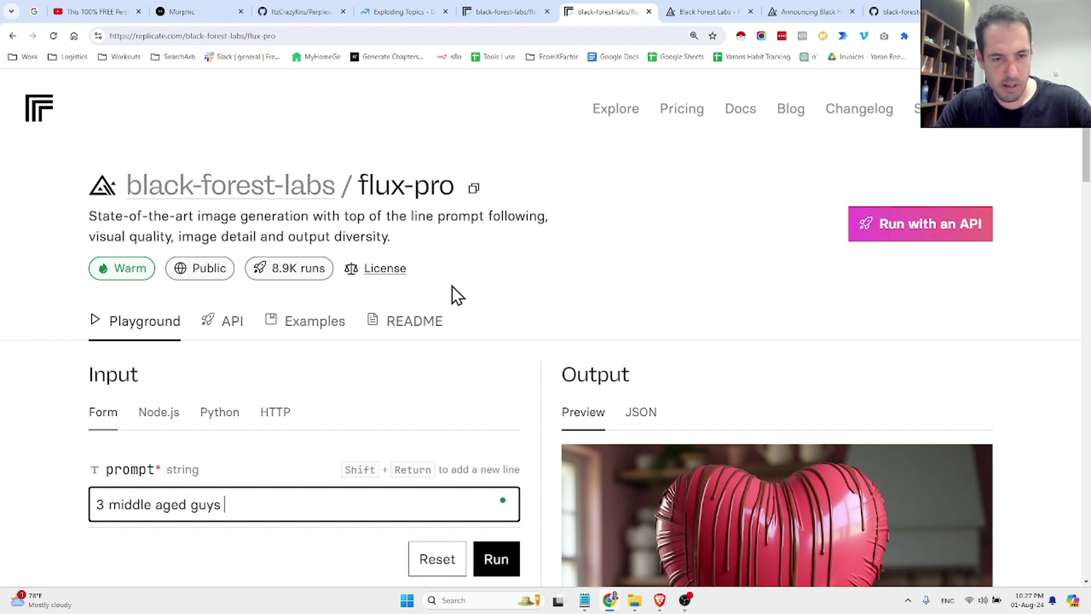
{"action": "type", "text": "sitting arou"}
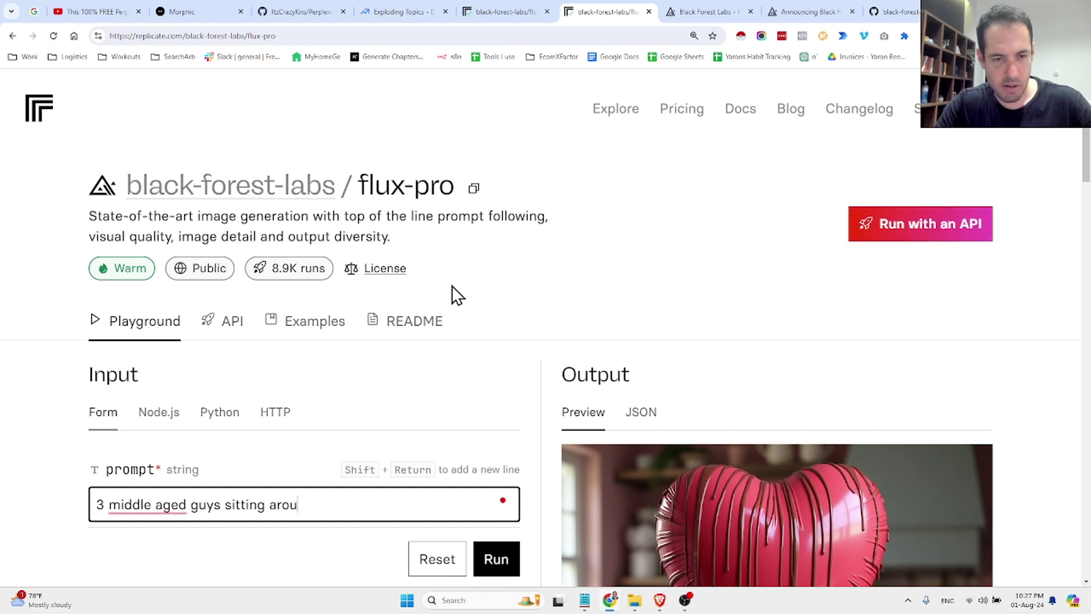
{"action": "type", "text": "nd the fire, drinking beer"}
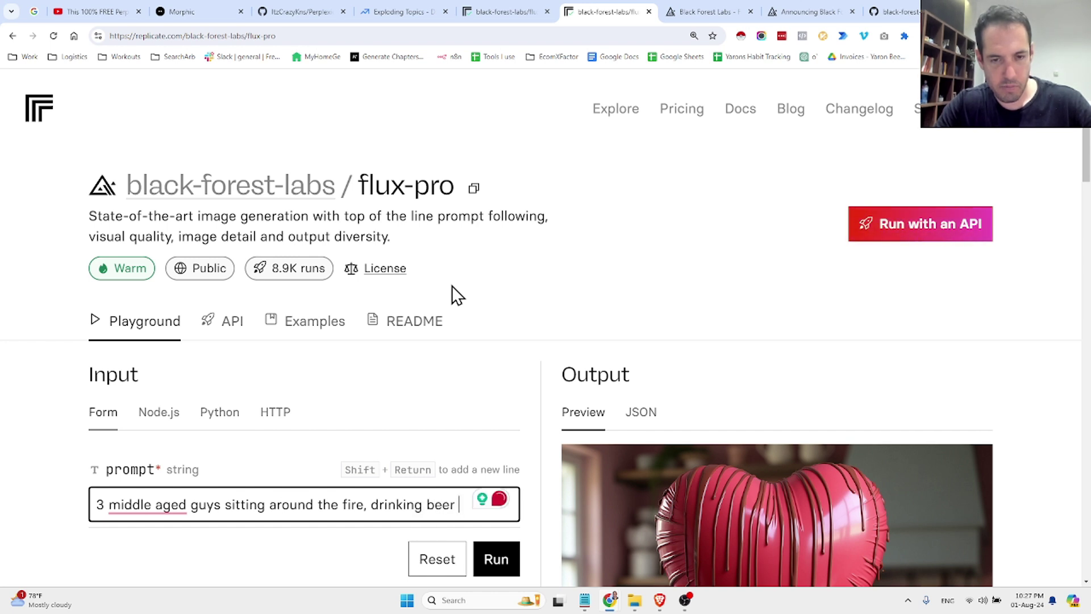
{"action": "type", "text": " with 6 dogs "}
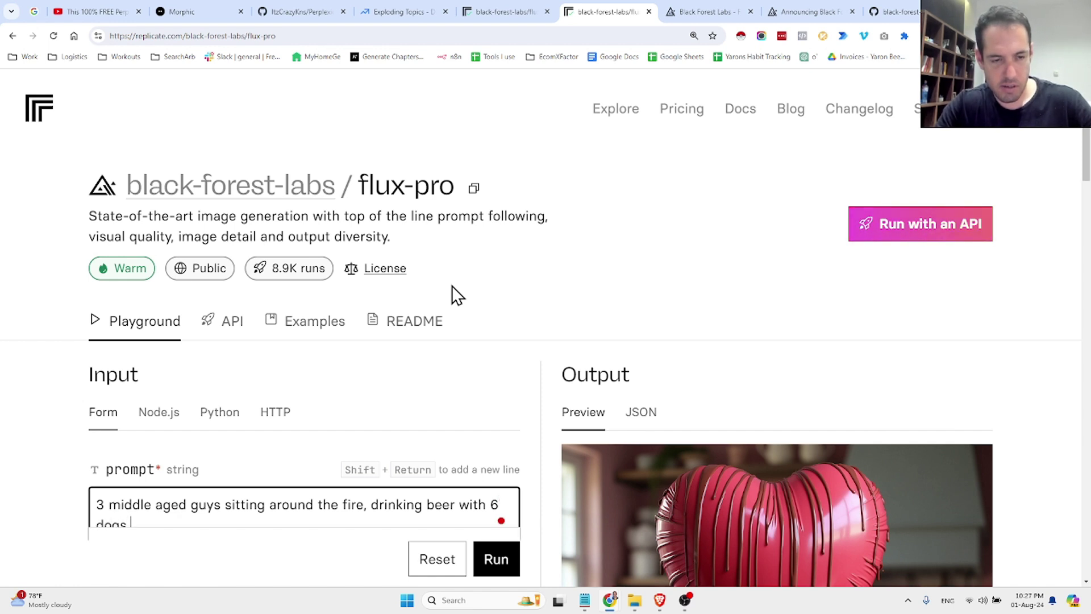
{"action": "type", "text": "playing "}
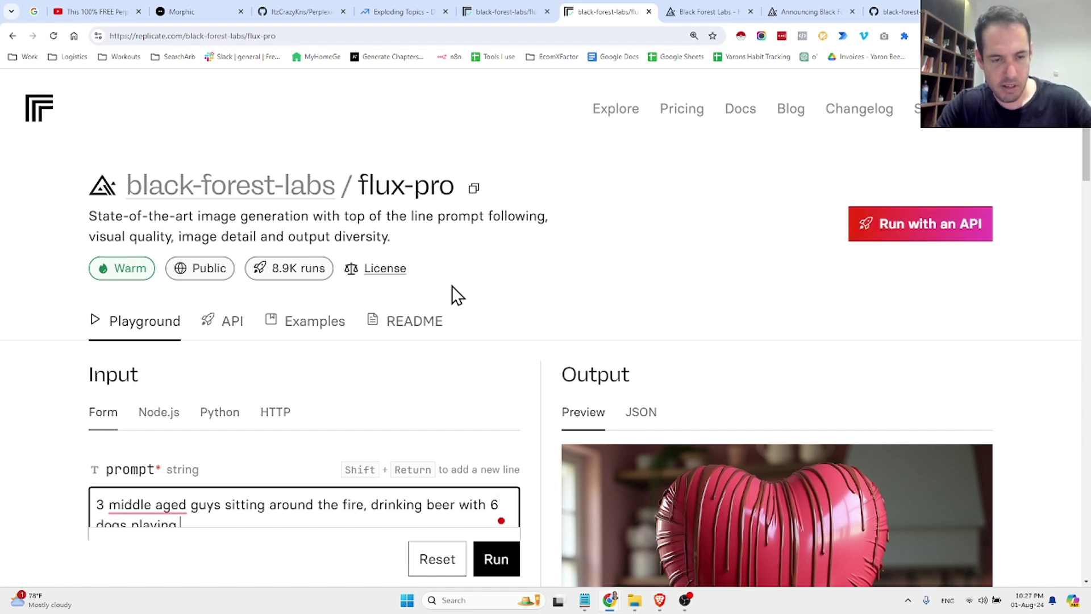
{"action": "type", "text": "rihg"}
Step: Add dogs playing behind them, realistic scene, trippy background, and a huge mushroom raining tahini
{"action": "scroll", "coordinate": [452, 285], "scroll_direction": "down", "scroll_amount": 2}
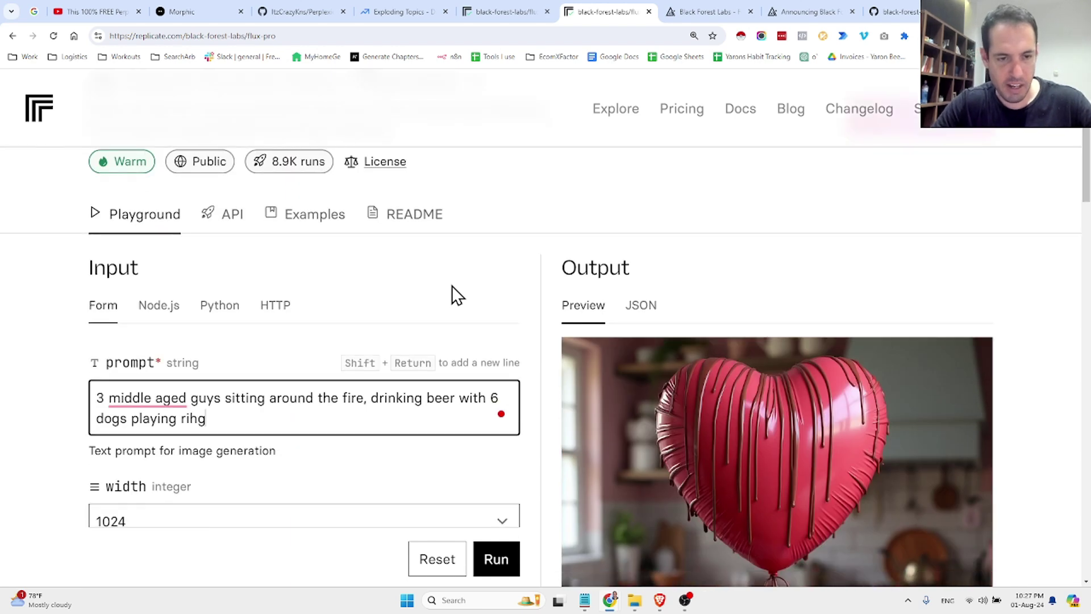
{"action": "key", "text": "BackSpace"}
{"action": "type", "text": "ght beh"}
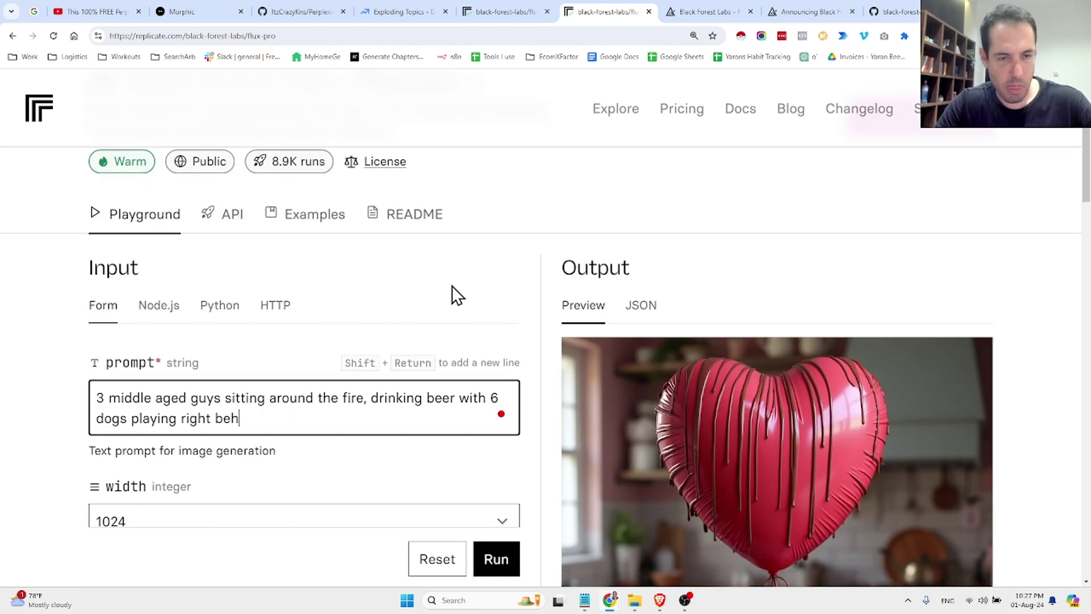
{"action": "type", "text": "ind them. the sc"}
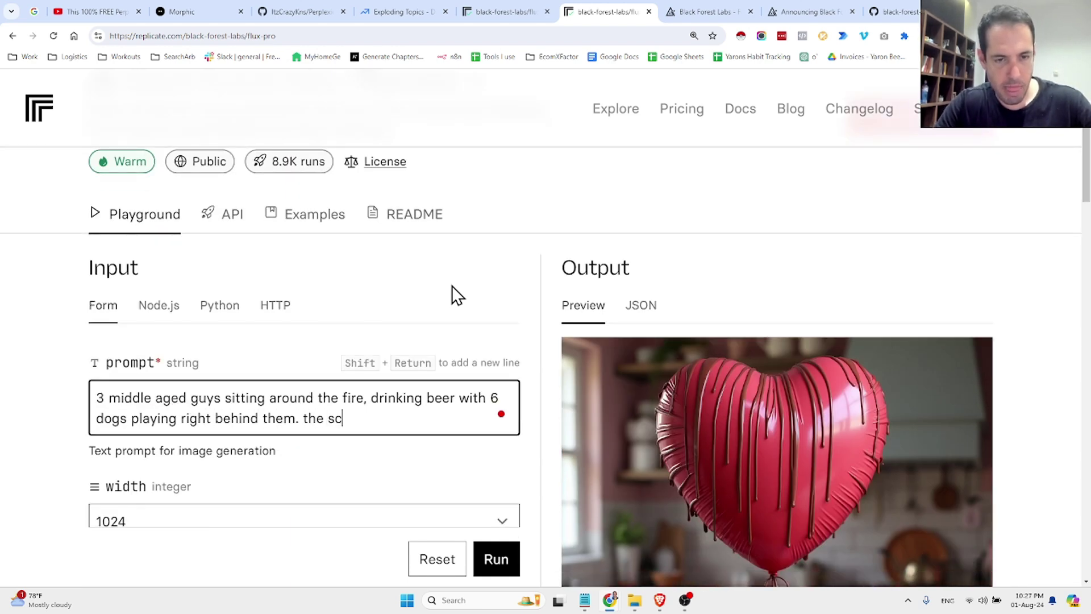
{"action": "type", "text": "ene is"}
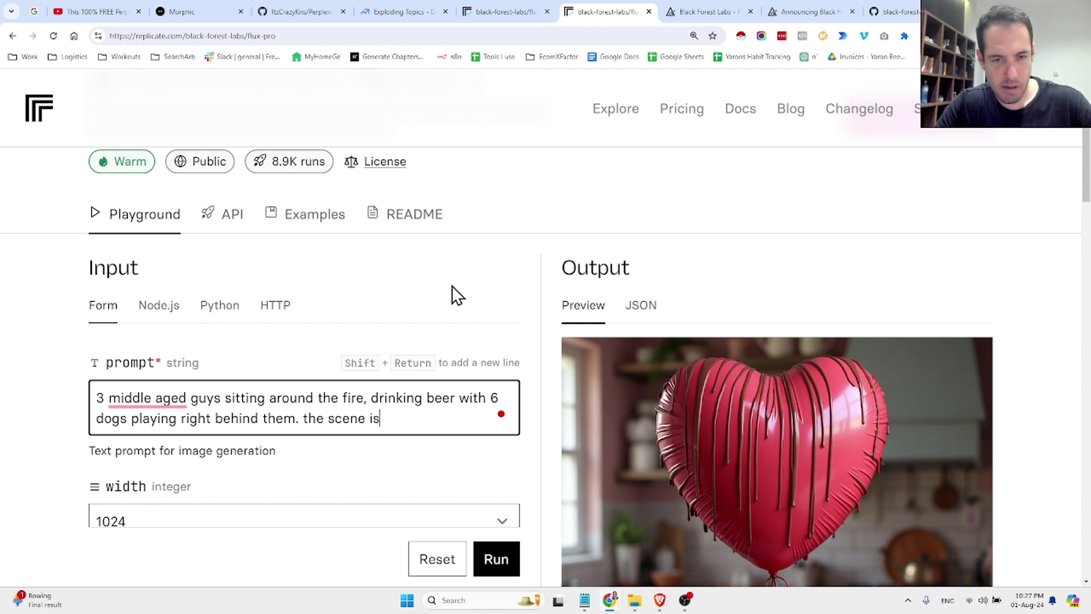
{"action": "type", "text": " realsi"}
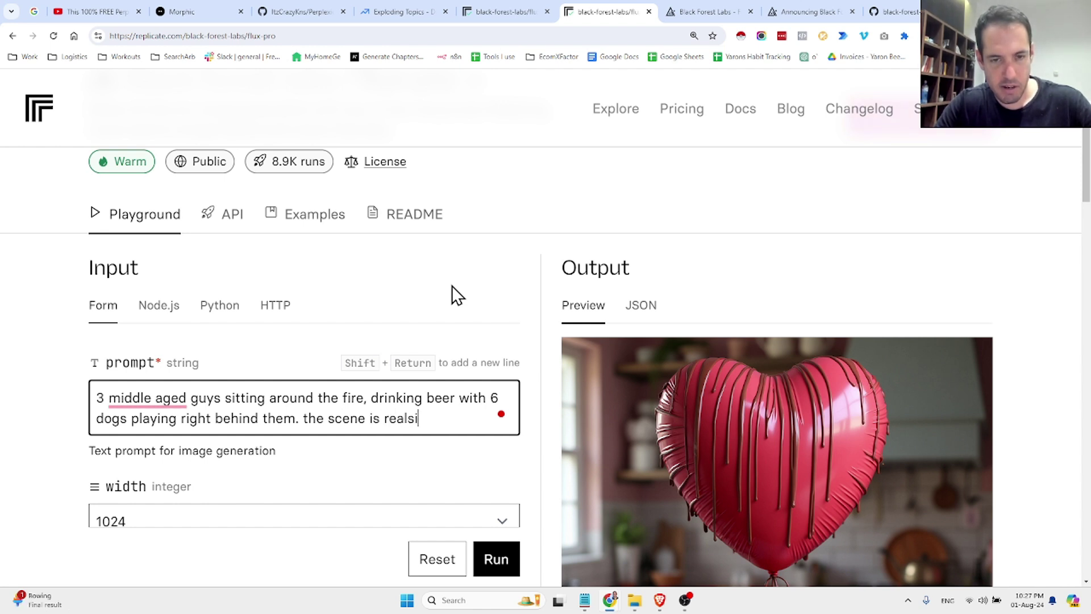
{"action": "type", "text": "tc but "}
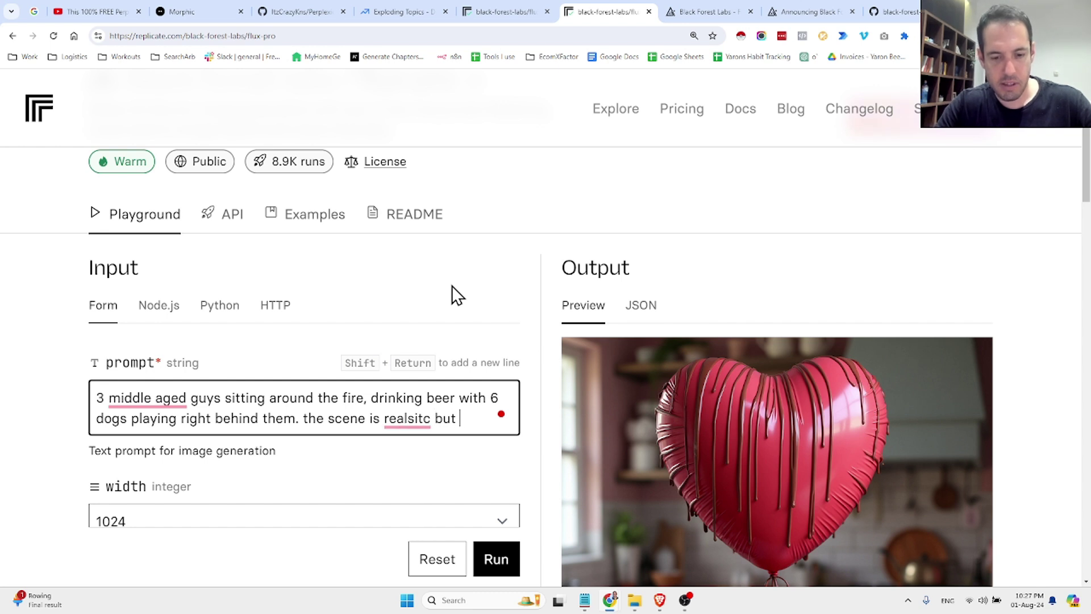
{"action": "type", "text": "the background is tryi"}
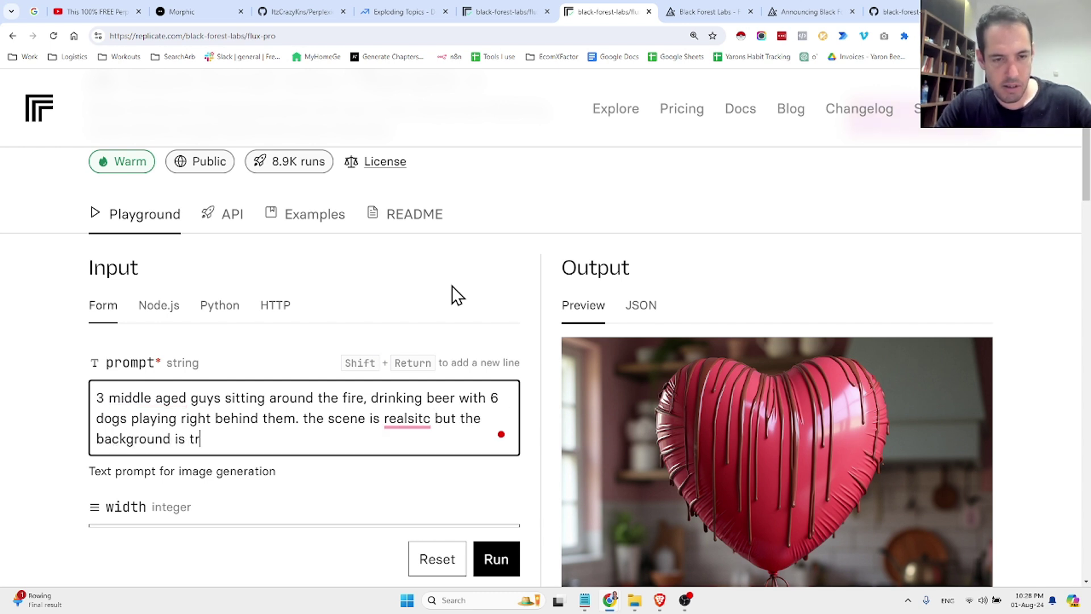
{"action": "key", "text": "BackSpace"}
{"action": "key", "text": "BackSpace"}
{"action": "type", "text": "ippy"}
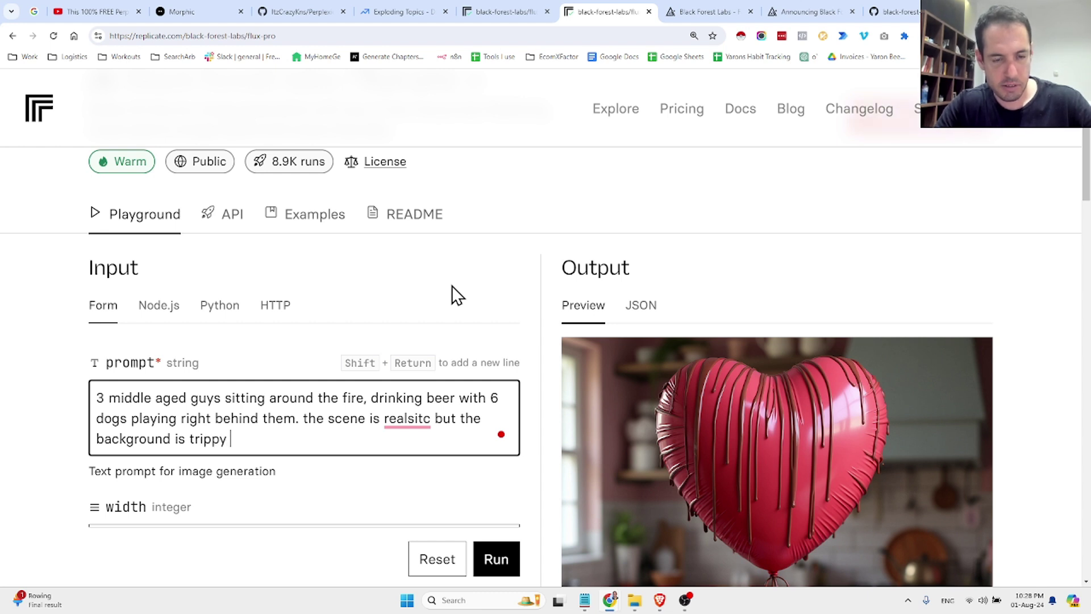
{"action": "type", "text": ". one huge mushroom above"}
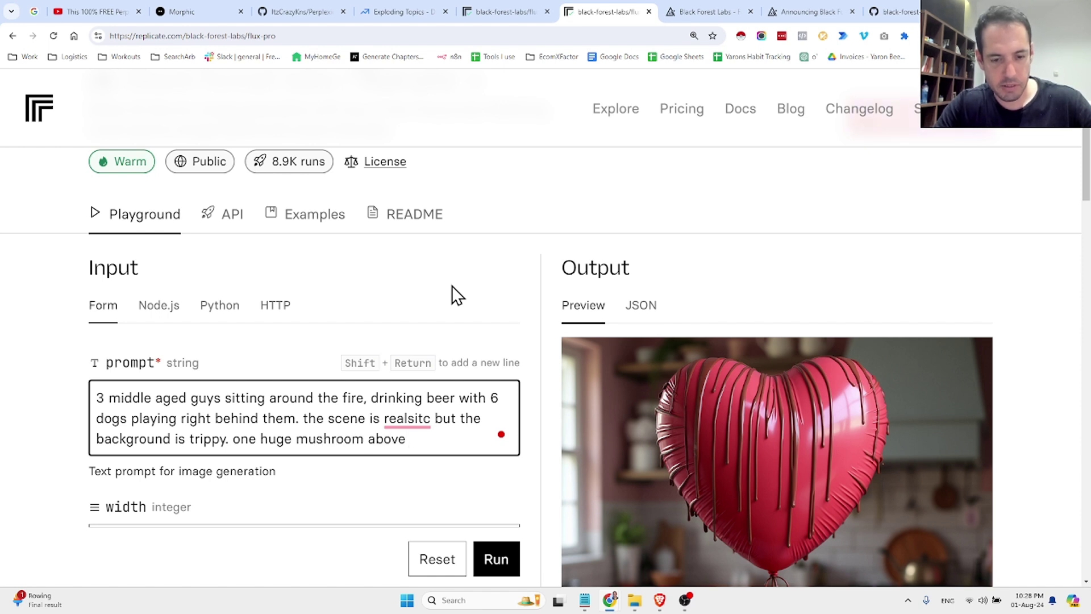
{"action": "type", "text": " them raining"}
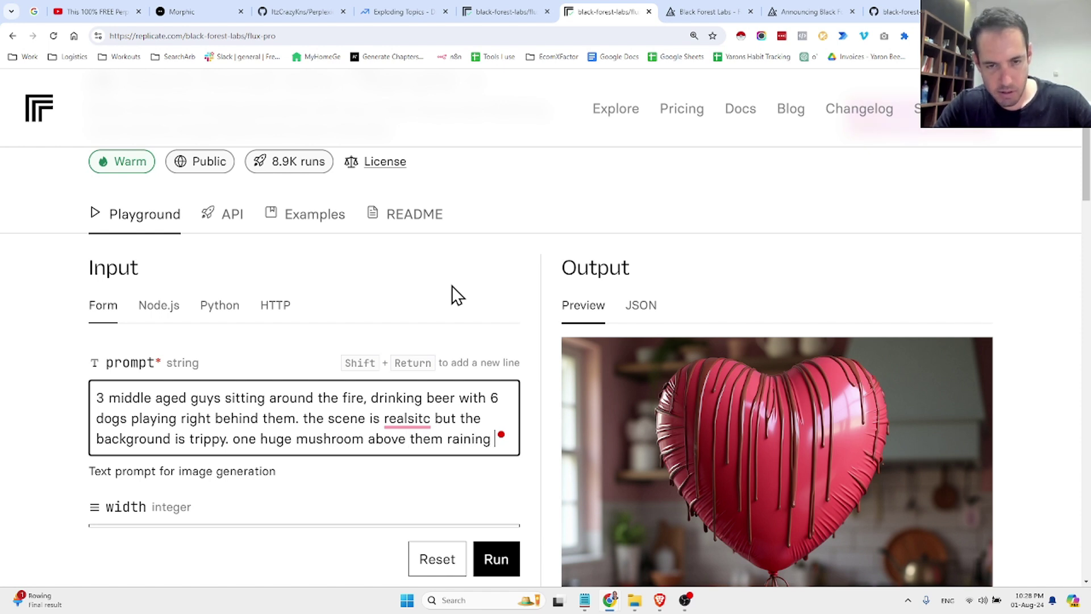
{"action": "type", "text": " ta"}
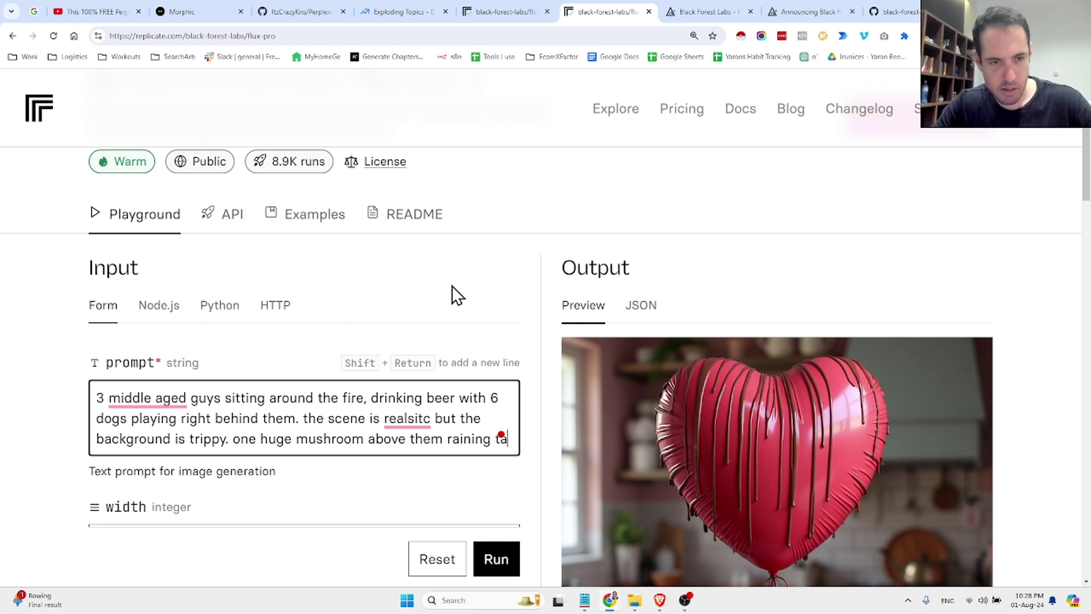
{"action": "type", "text": "hini"}
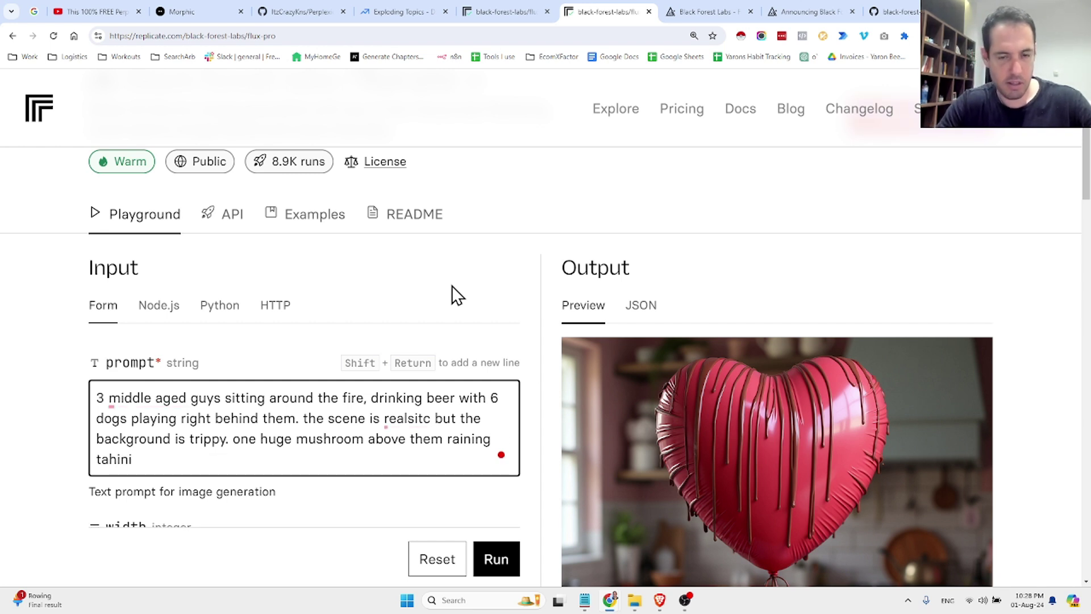
Step: Run the campfire prompt and view the 25.8-second image of men, dogs and giant mushroom
{"action": "left_click", "coordinate": [499, 556]}
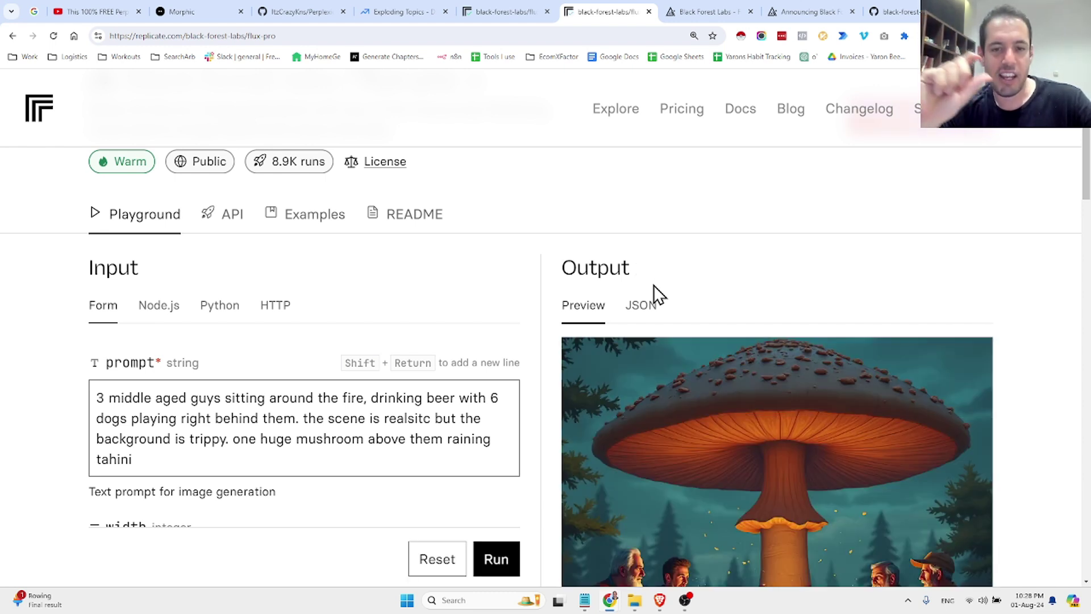
{"action": "scroll", "coordinate": [655, 294], "scroll_direction": "down", "scroll_amount": 4}
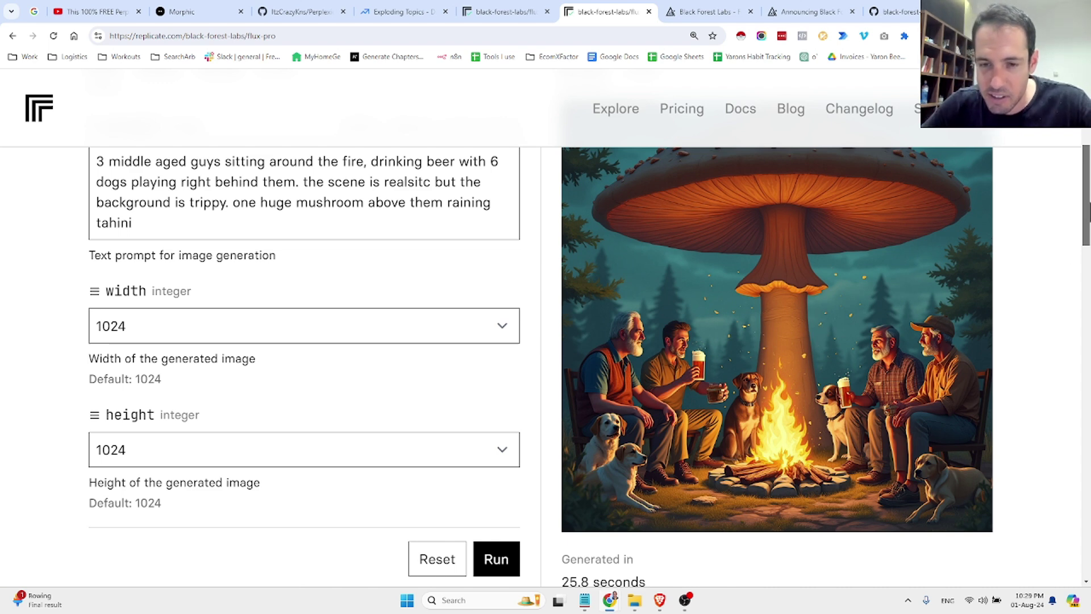
{"action": "scroll", "coordinate": [815, 332], "scroll_direction": "down", "scroll_amount": 2}
{"action": "scroll", "coordinate": [778, 333], "scroll_direction": "up", "scroll_amount": 2}
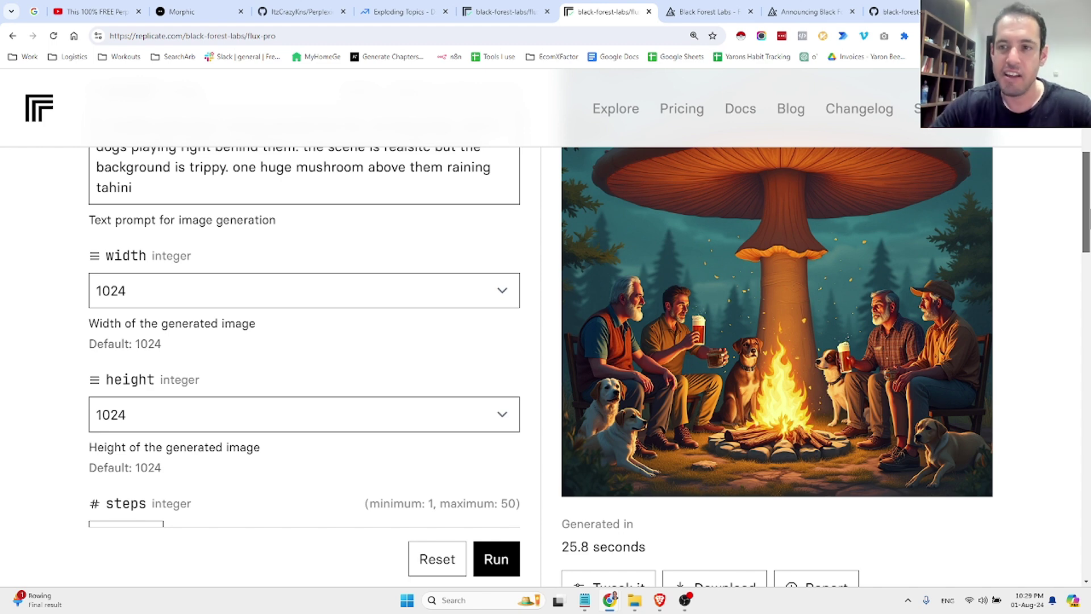
{"action": "left_click_drag", "start_coordinate": [1086, 219], "coordinate": [1082, 166]}
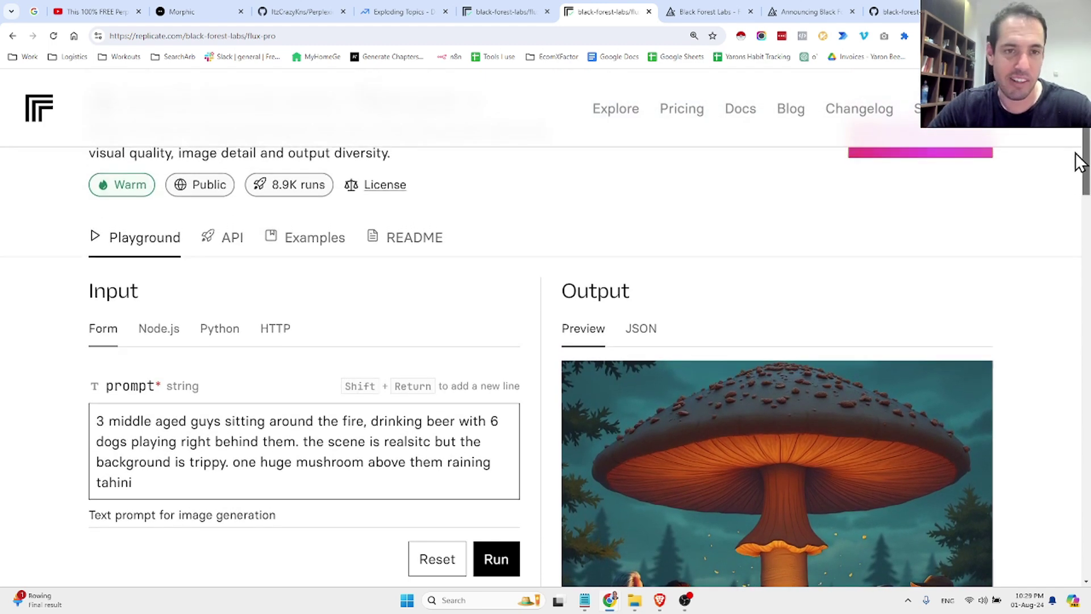
{"action": "scroll", "coordinate": [1078, 162], "scroll_direction": "up", "scroll_amount": 2}
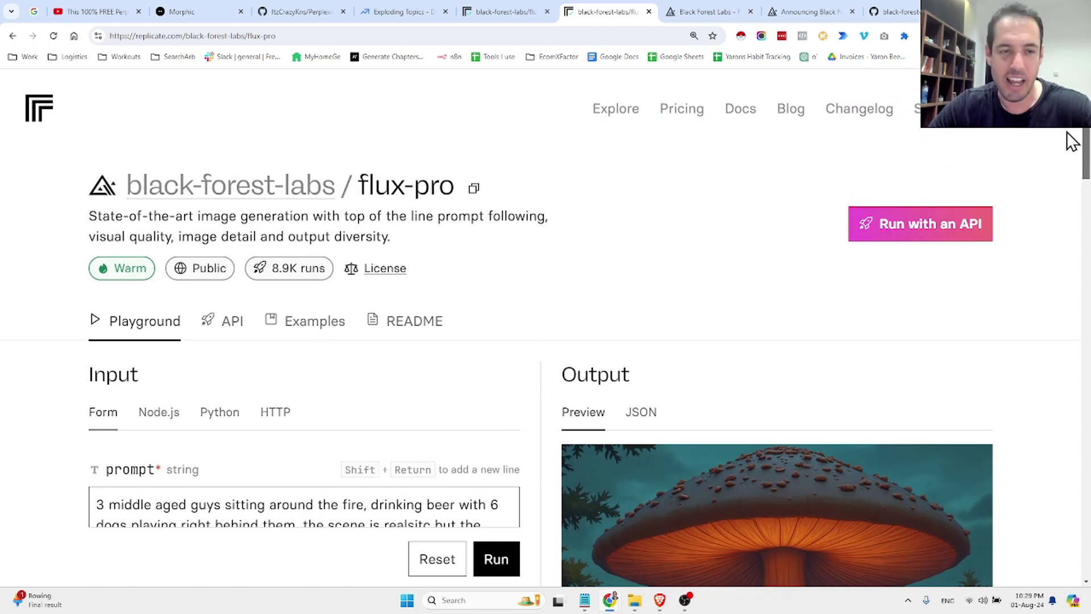